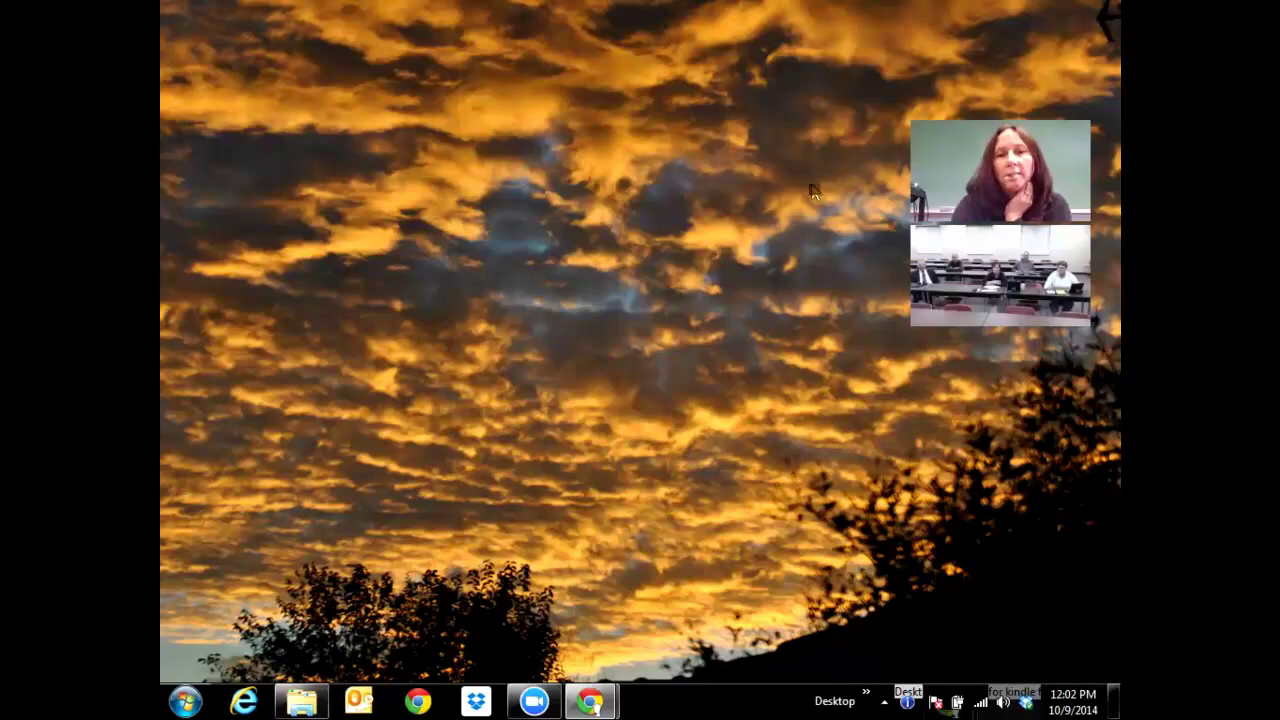
key(super+d)
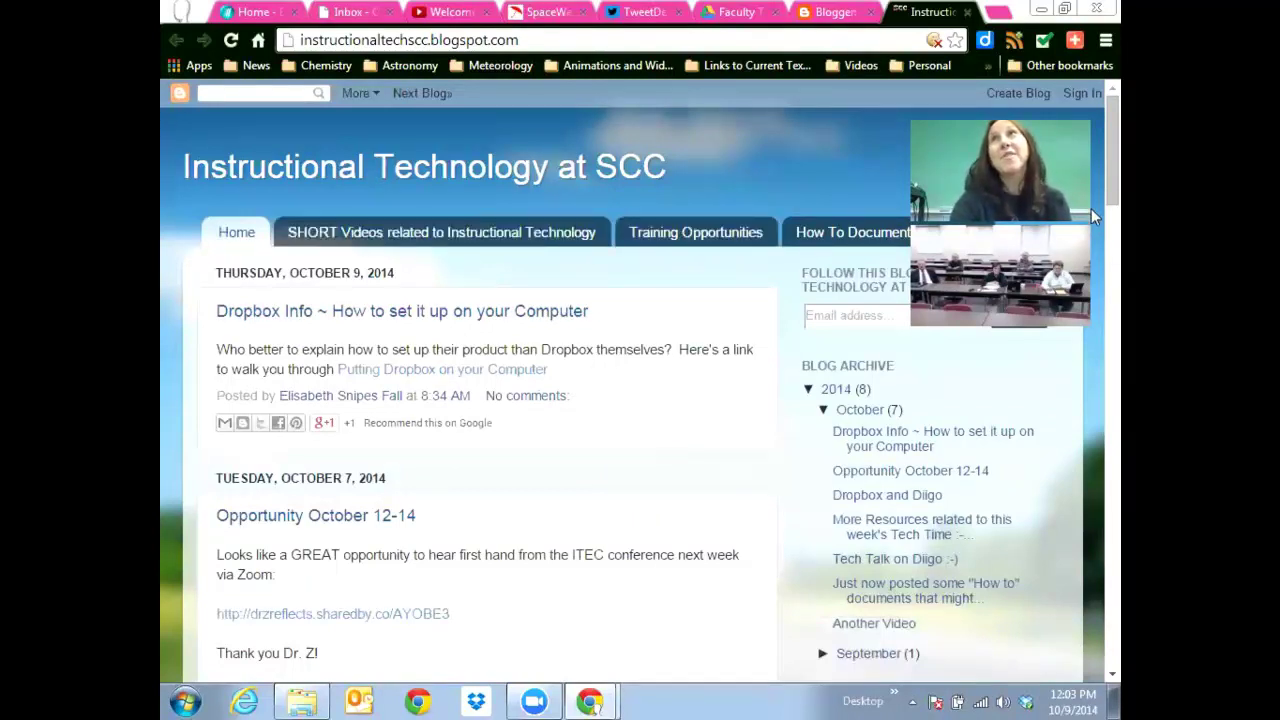
scroll(1091, 175, down, 2)
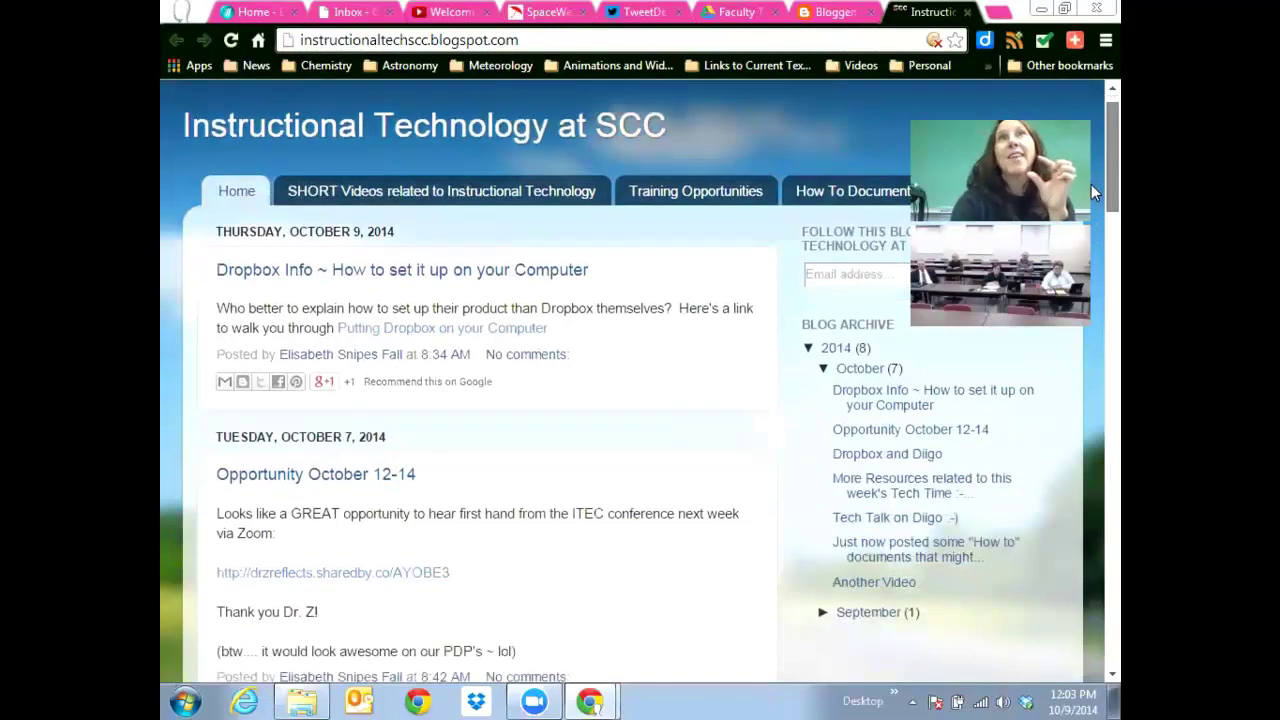
scroll(1091, 180, up, 2)
scroll(1091, 180, down, 2)
scroll(1091, 180, up, 2)
scroll(1091, 180, down, 8)
scroll(1091, 180, up, 8)
drag(1091, 180, 1091, 450)
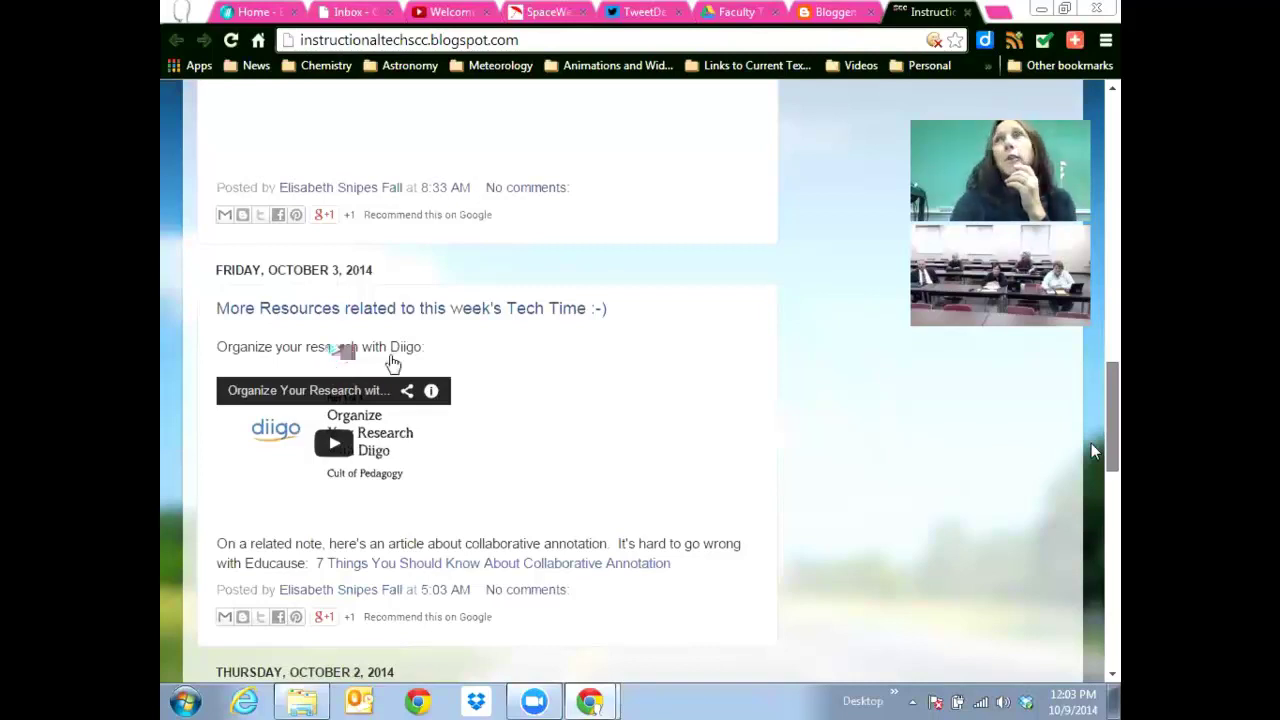
scroll(1091, 443, down, 1)
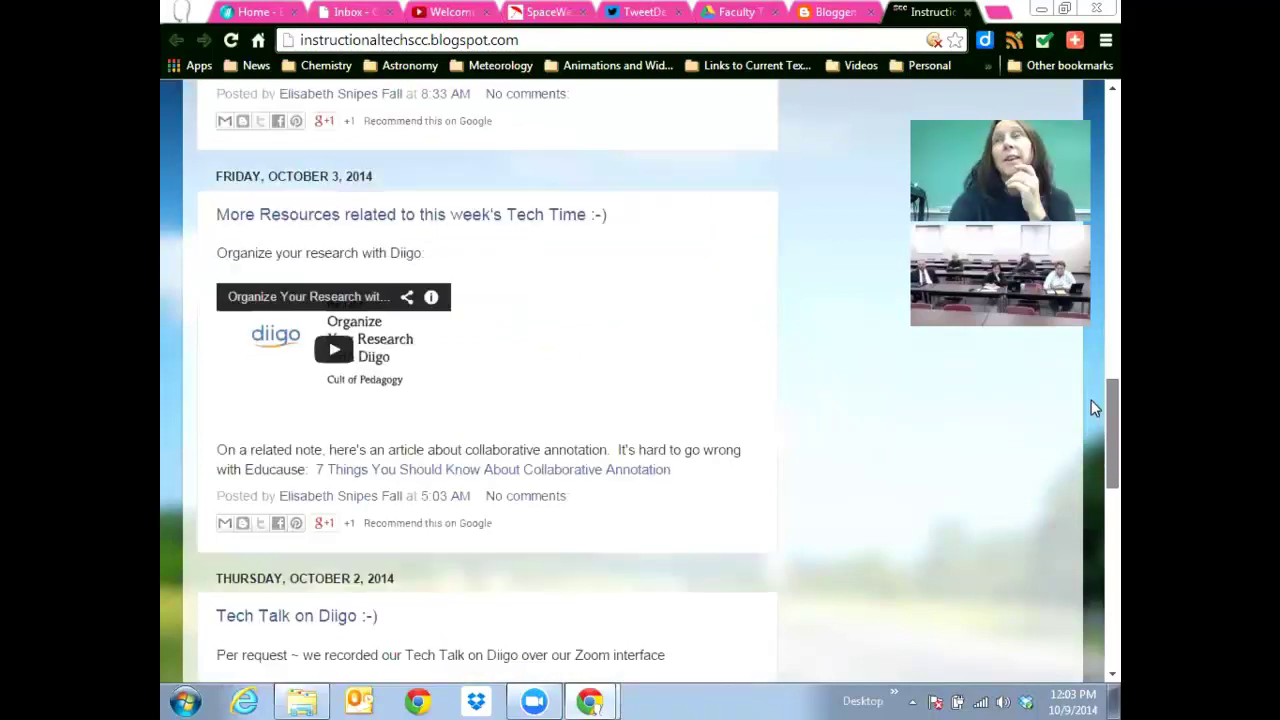
scroll(1091, 400, up, 6)
scroll(1093, 248, up, 12)
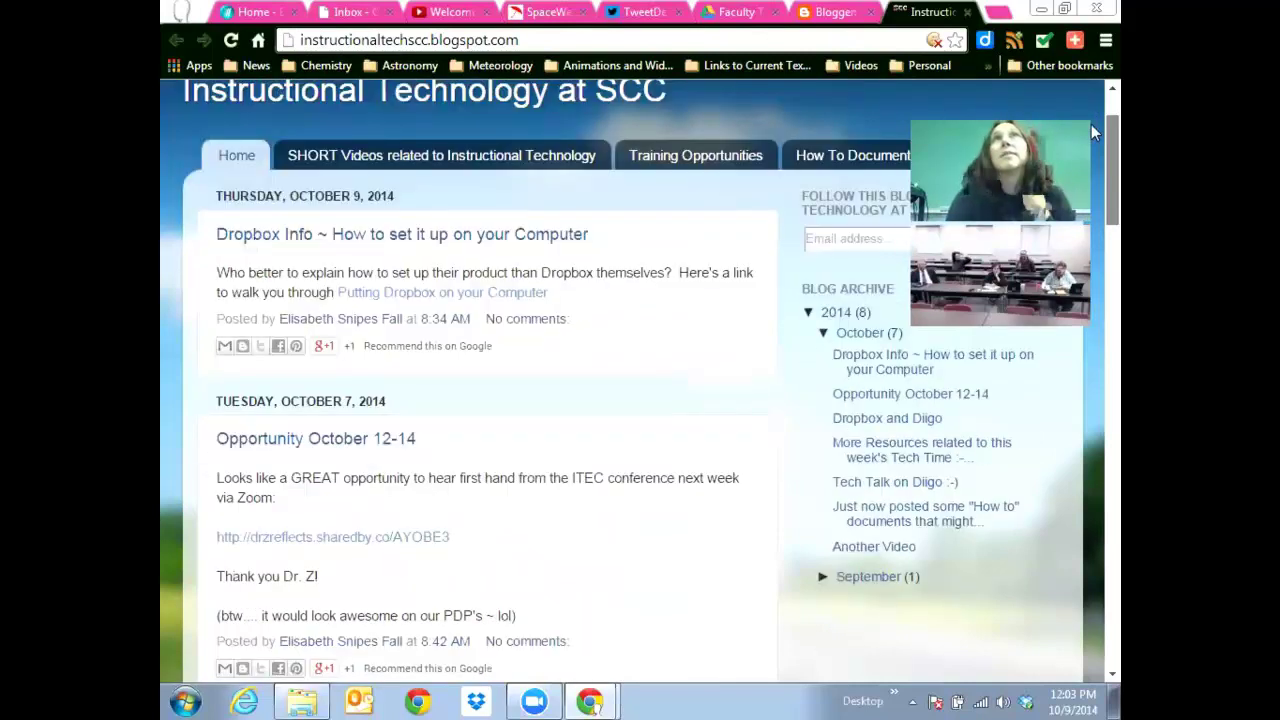
click(236, 155)
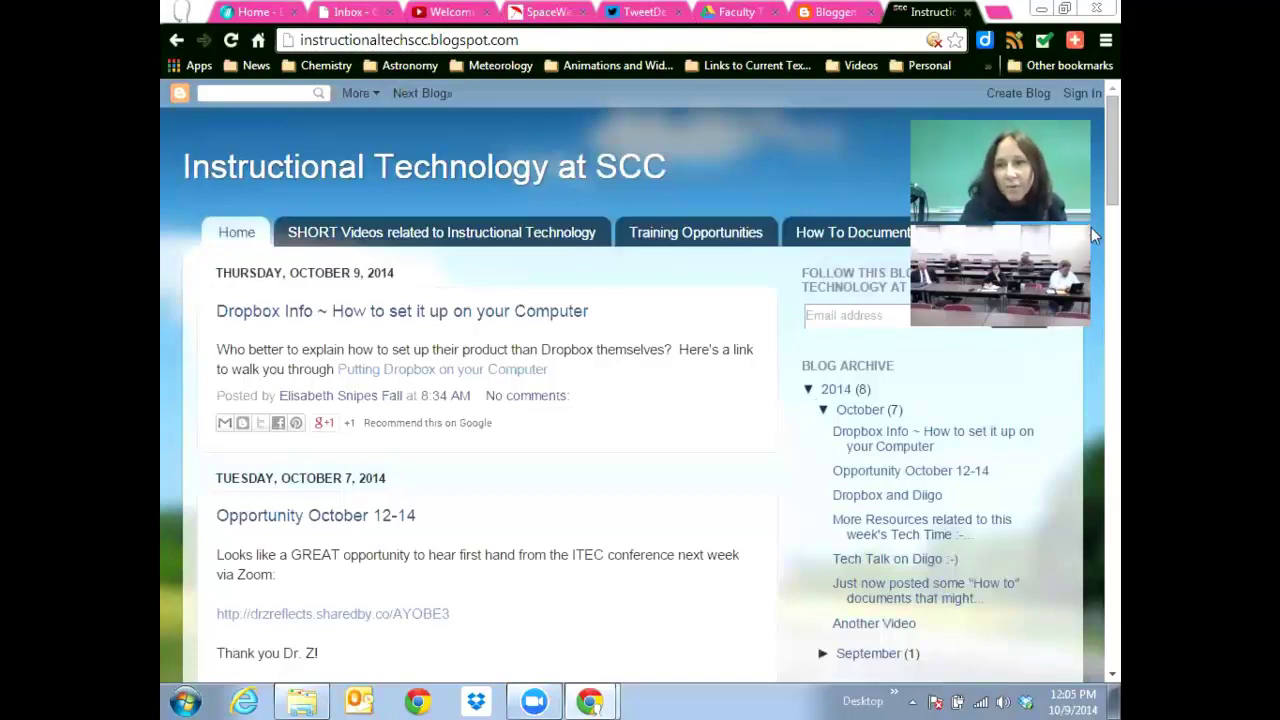
scroll(1091, 220, down, 1)
scroll(1091, 225, down, 1)
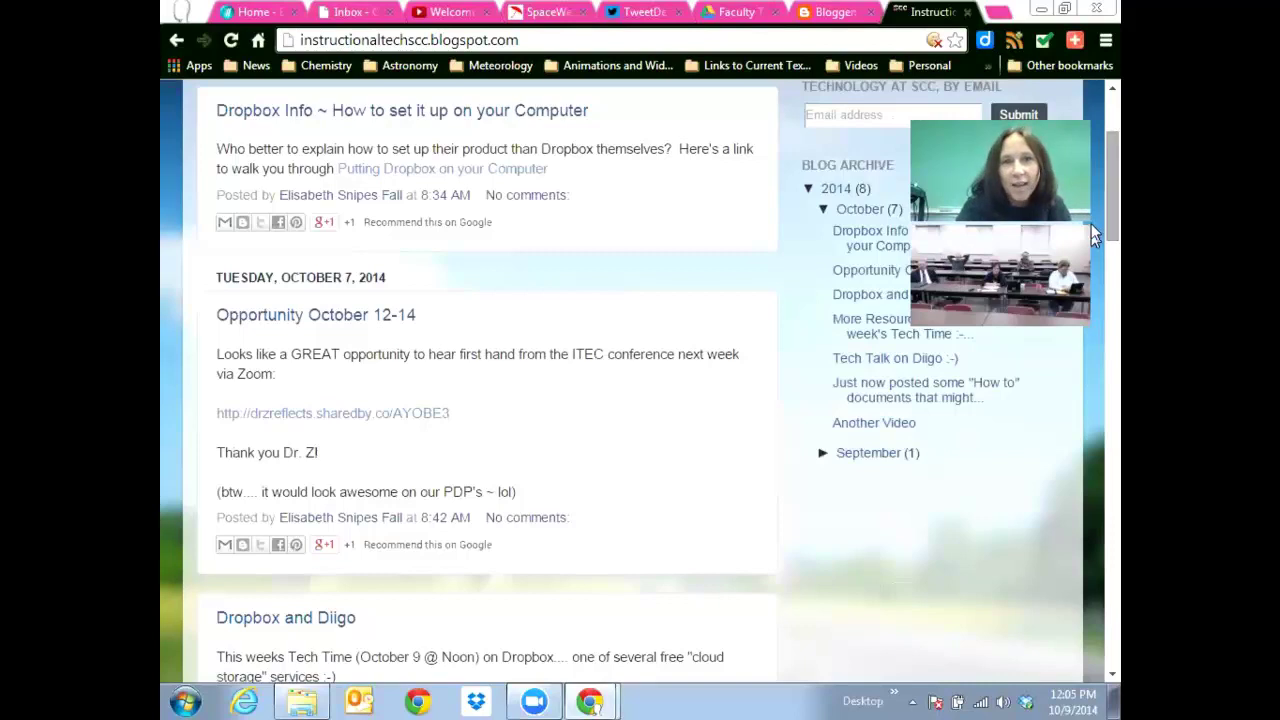
scroll(820, 340, up, 3)
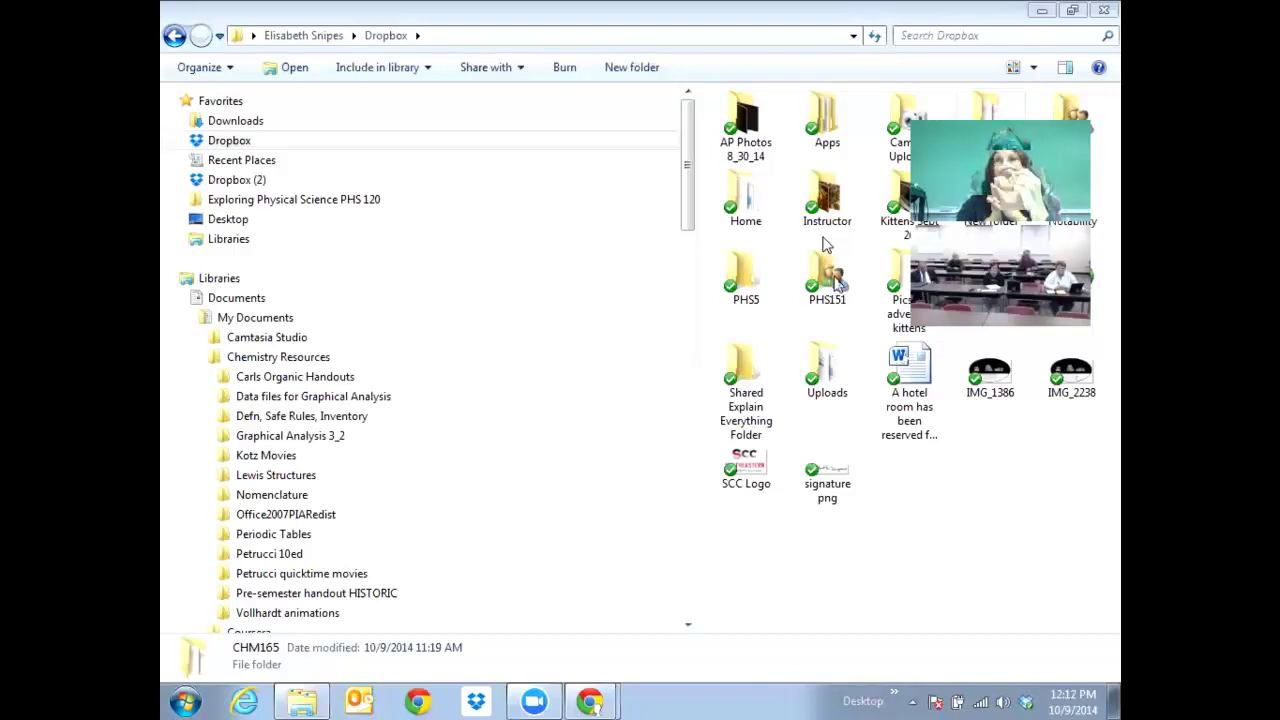
Open the PHS151 folder, going back to Dropbox and reopening it several times until it shows its 9 items.
double_click(836, 283)
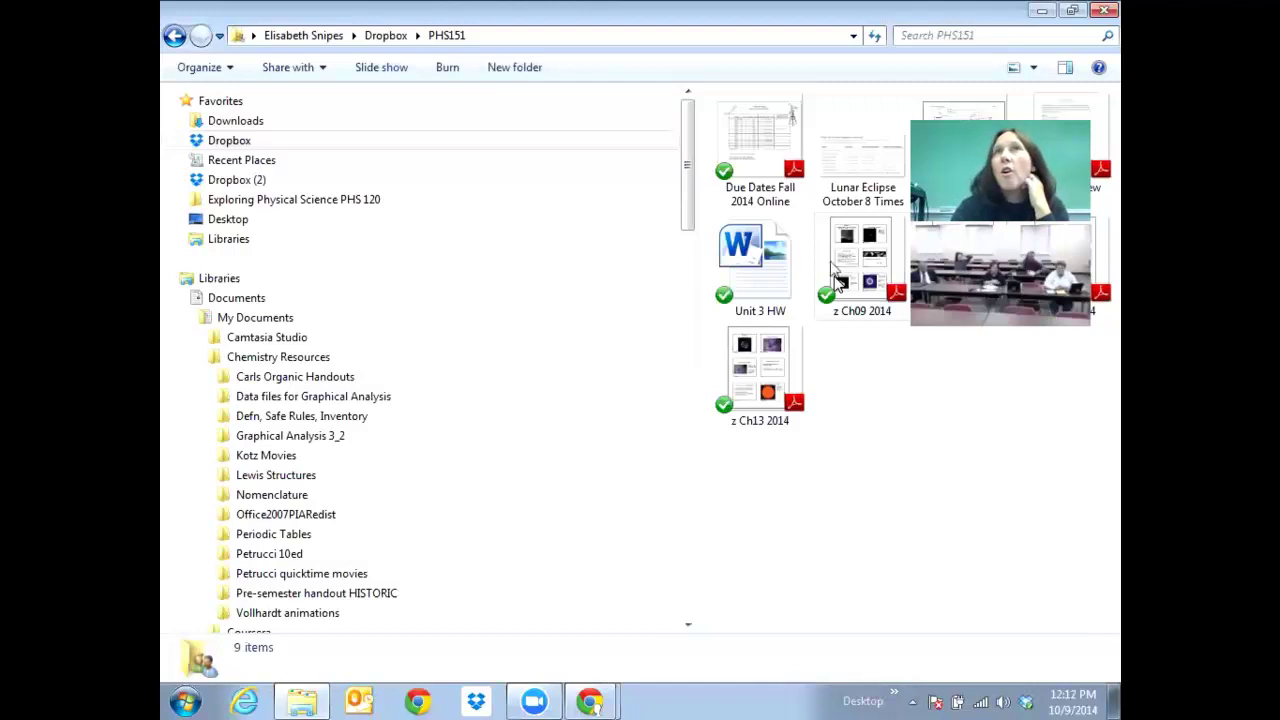
key(alt+Left)
double_click(838, 285)
key(alt+Left)
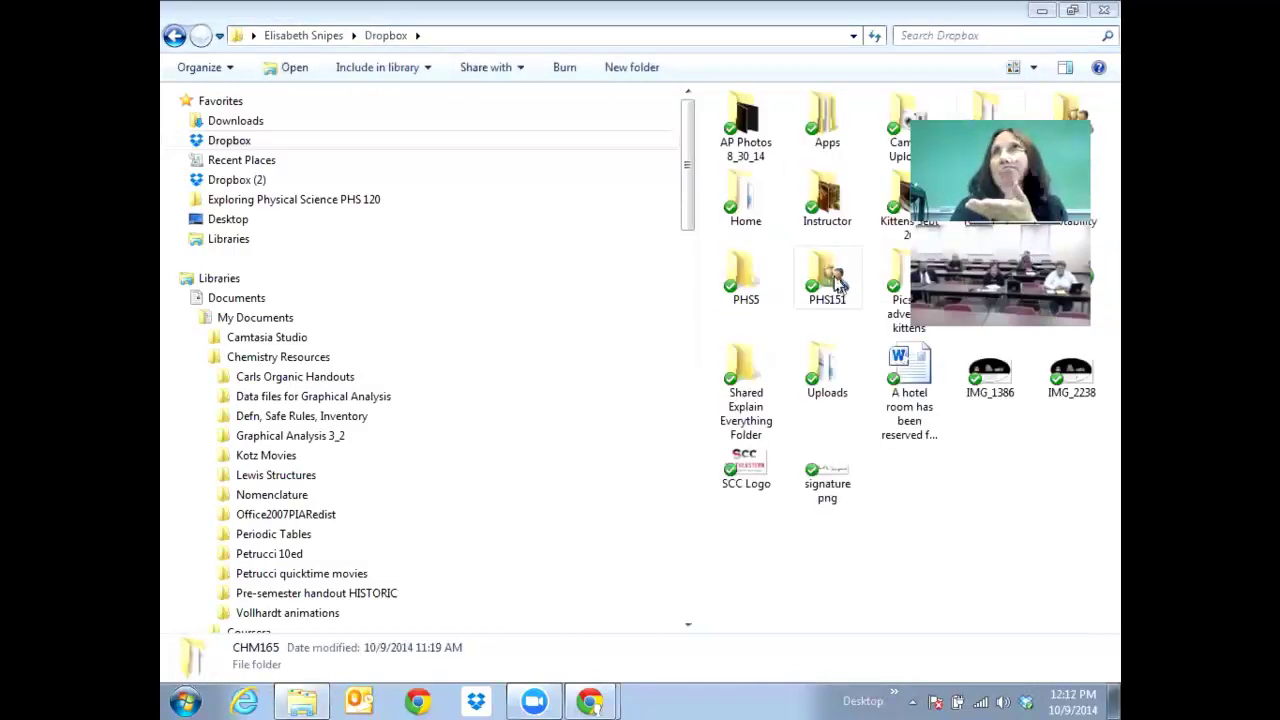
double_click(838, 284)
key(alt+Left)
double_click(838, 284)
key(alt+Left)
double_click(838, 284)
key(alt+Left)
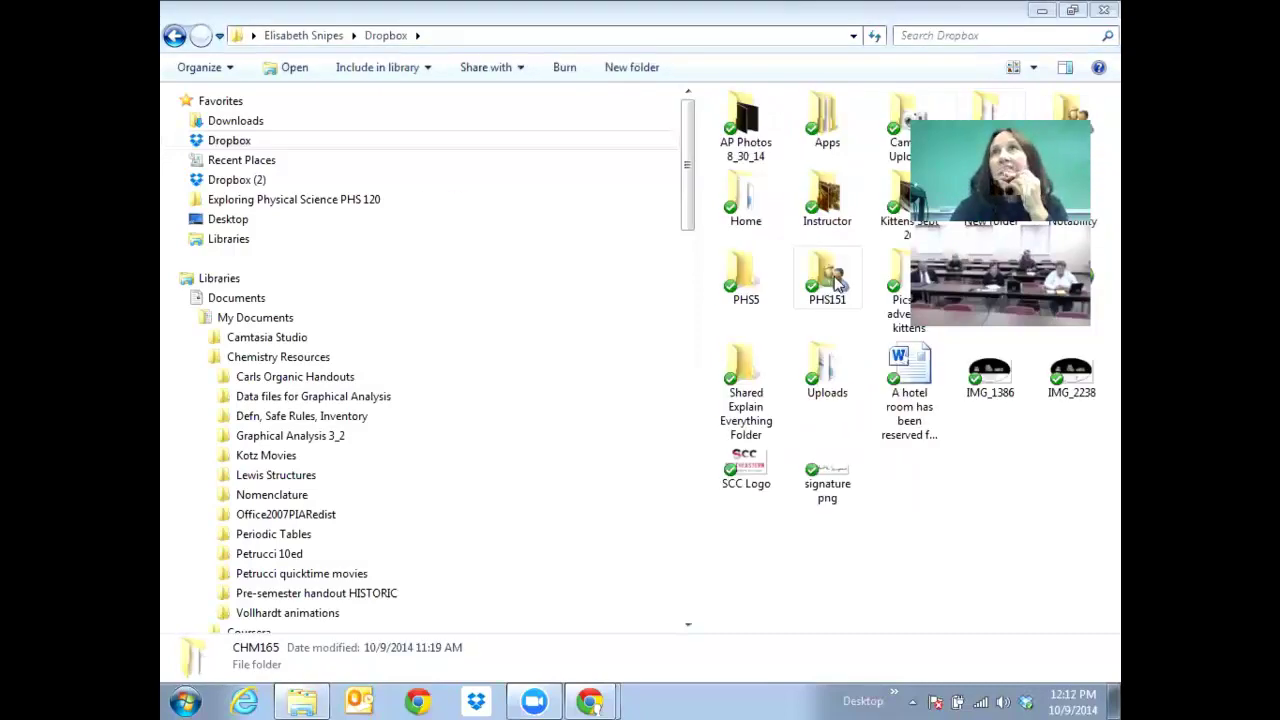
double_click(838, 284)
key(alt+Left)
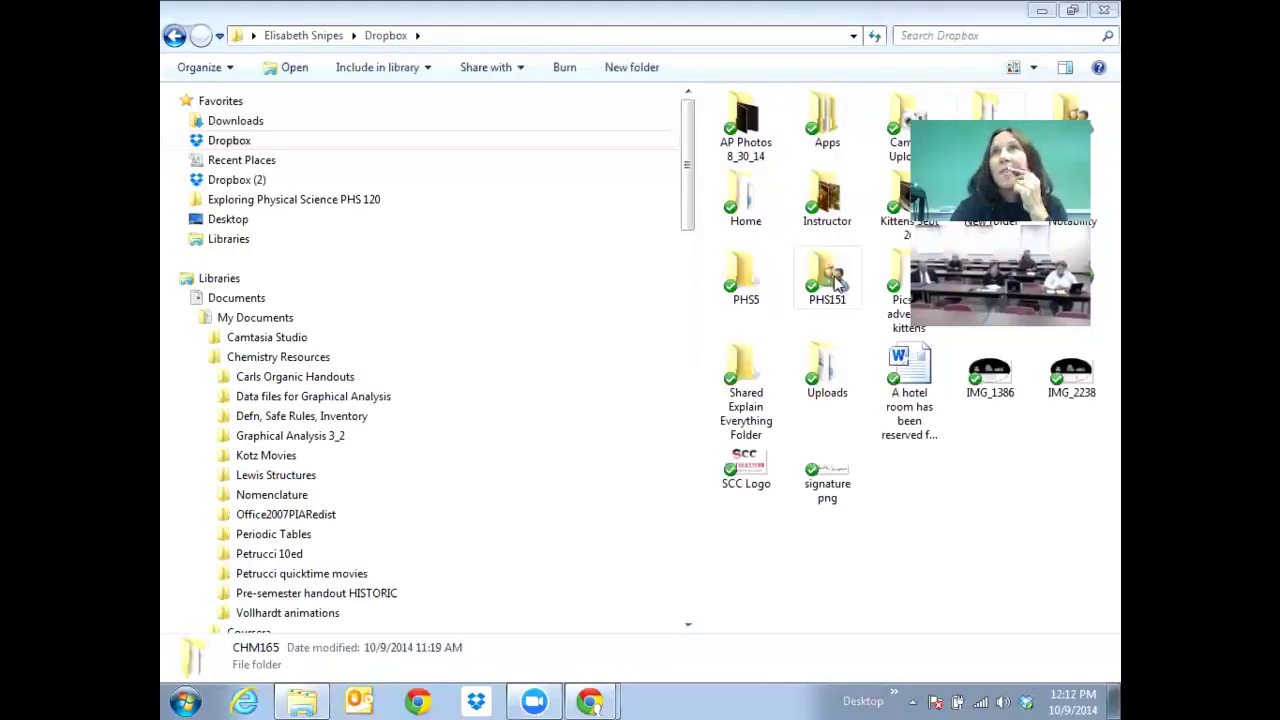
double_click(838, 284)
key(alt+Left)
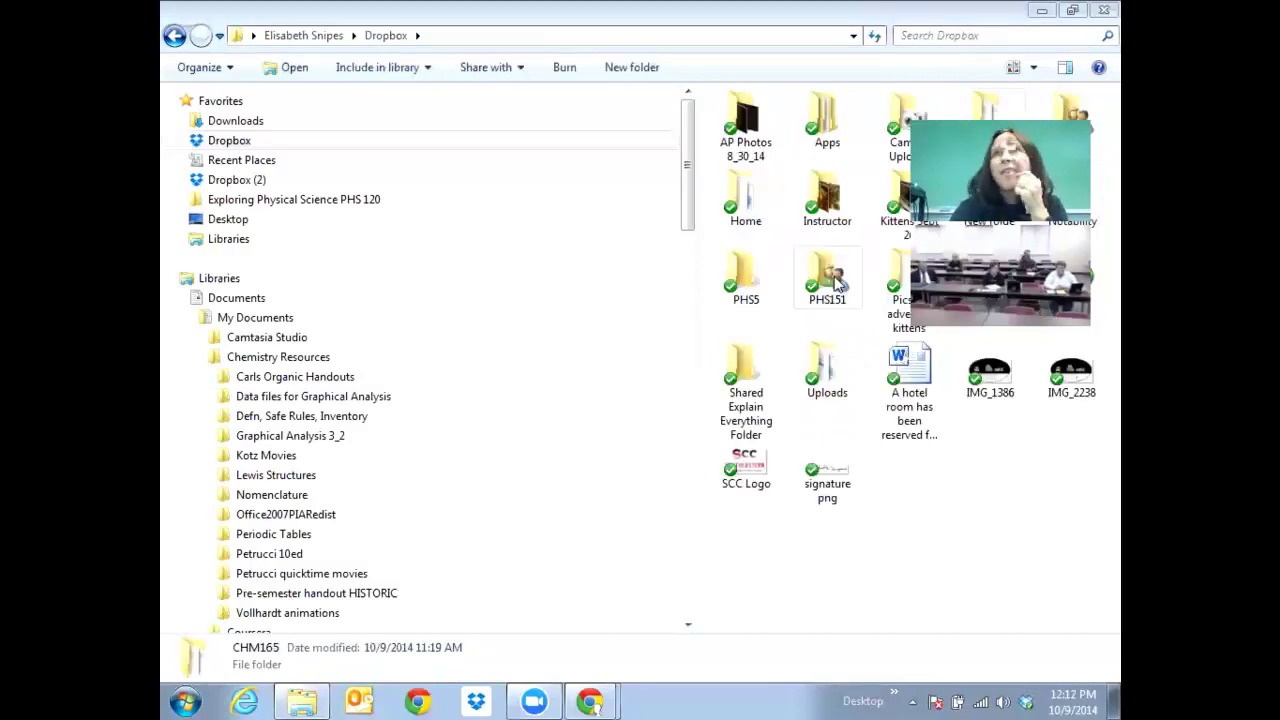
double_click(836, 280)
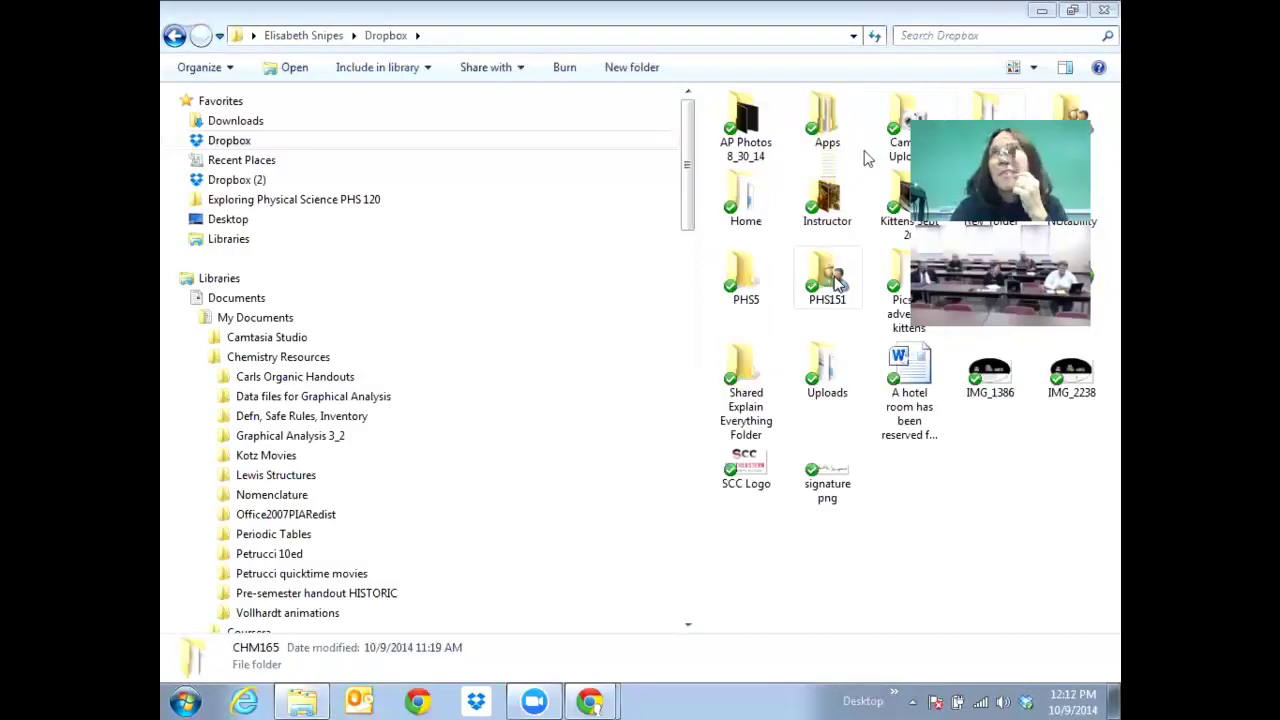
double_click(836, 280)
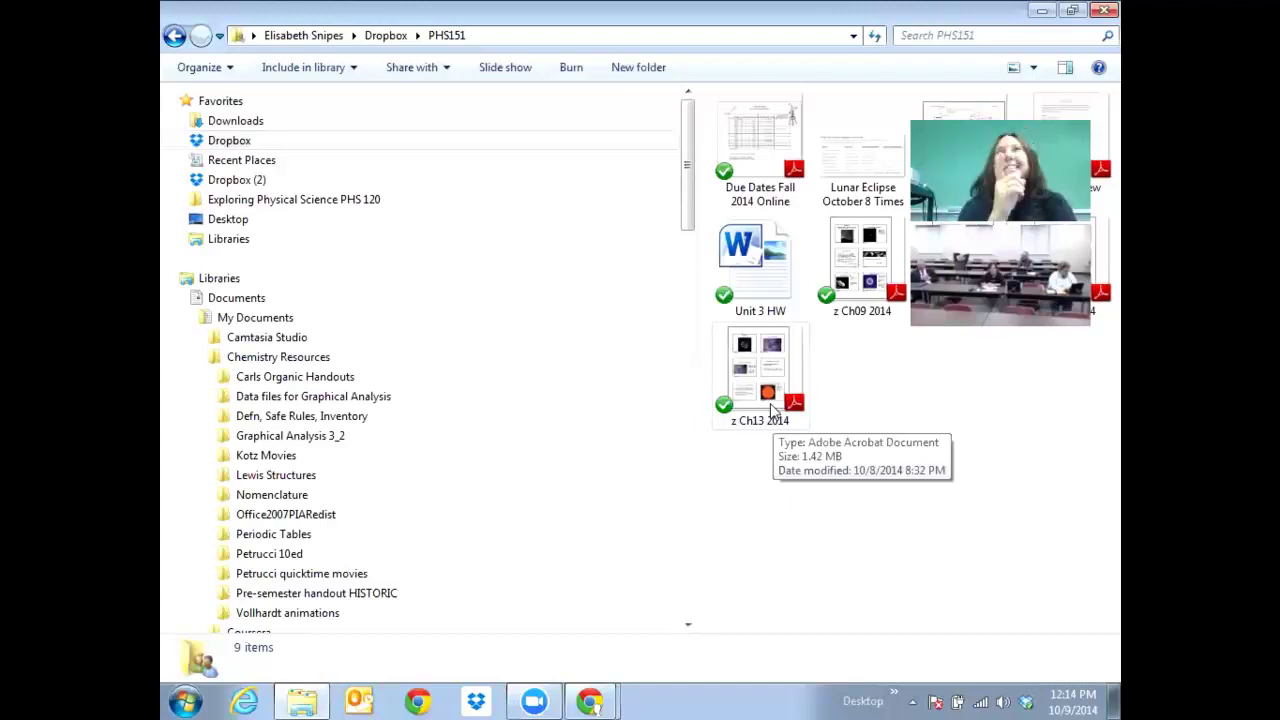
Copy the Dropbox share link for Due Dates Fall 2014 Online, then select the z Ch09 2014 file.
right_click(754, 176)
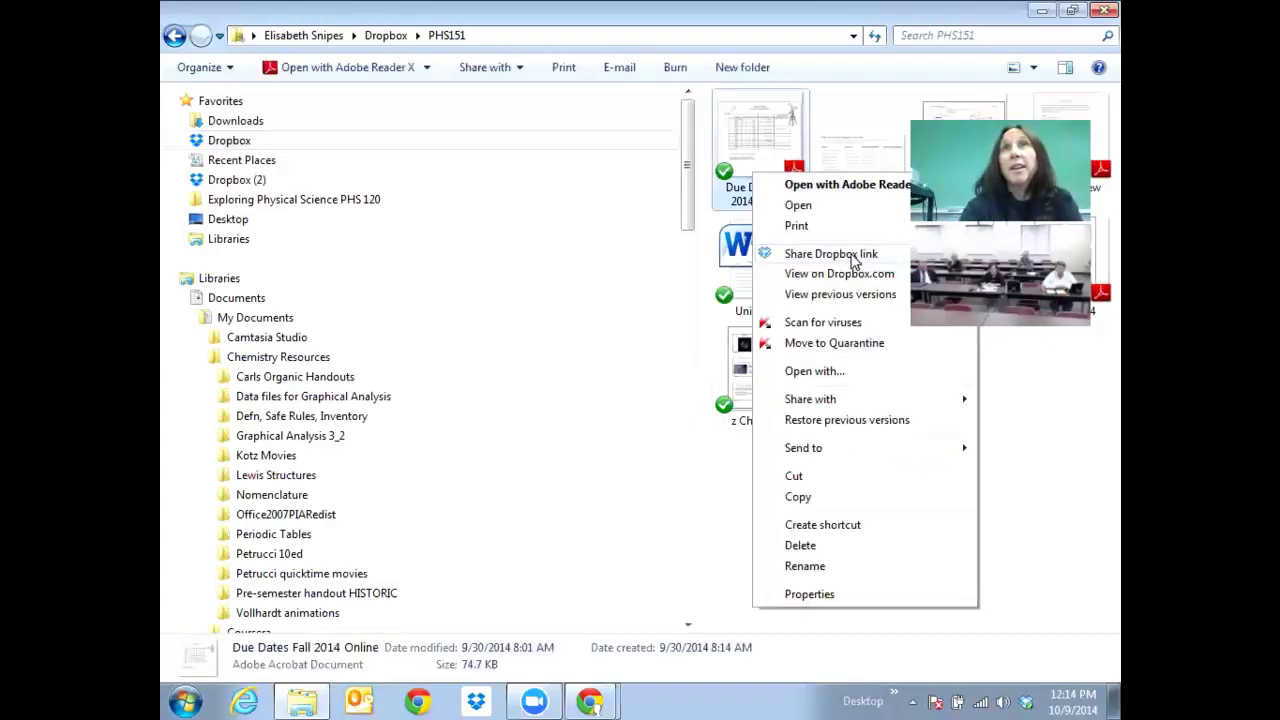
click(853, 257)
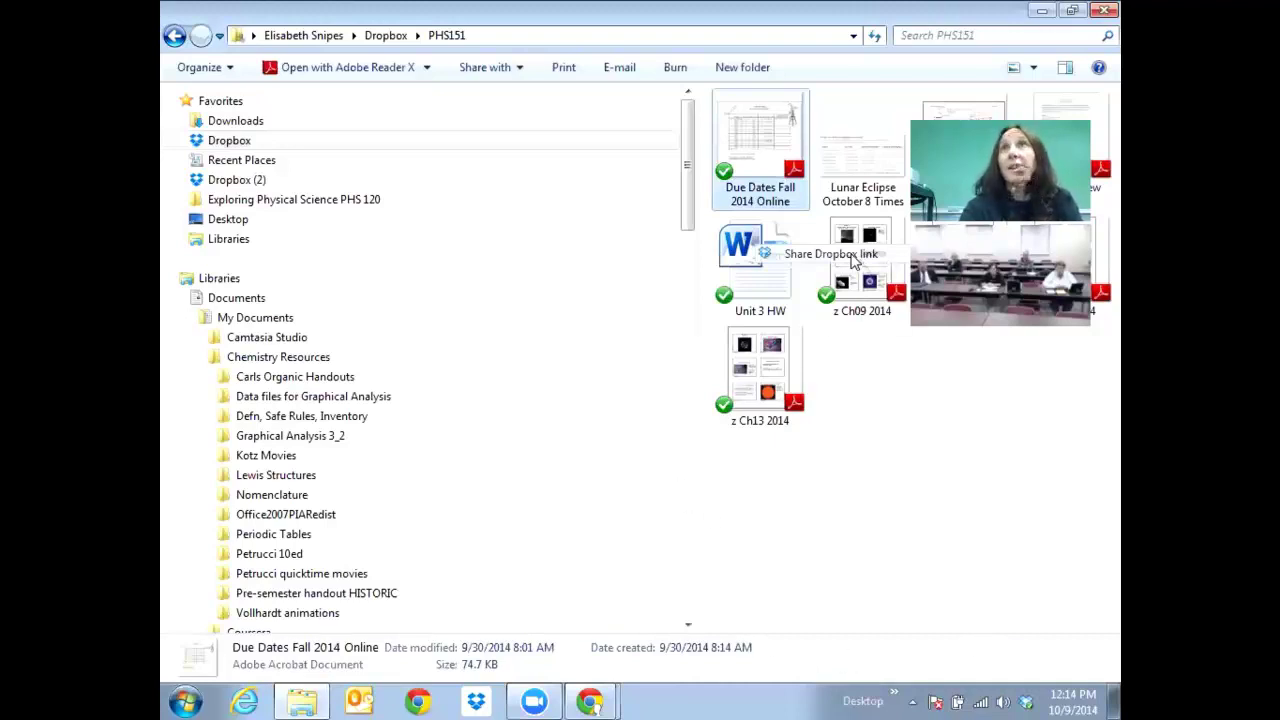
click(858, 262)
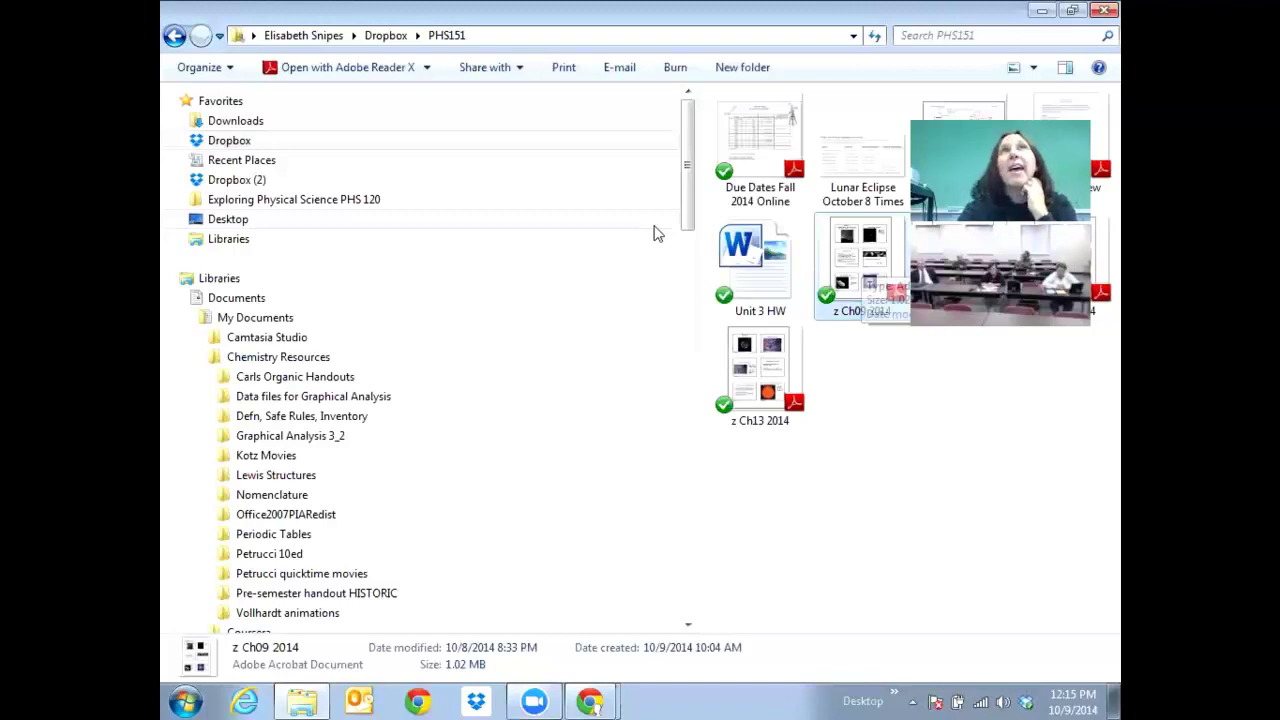
Go back up to the main Dropbox folder and dismiss the PHS151 folder's context menu.
key(BackSpace)
right_click(825, 287)
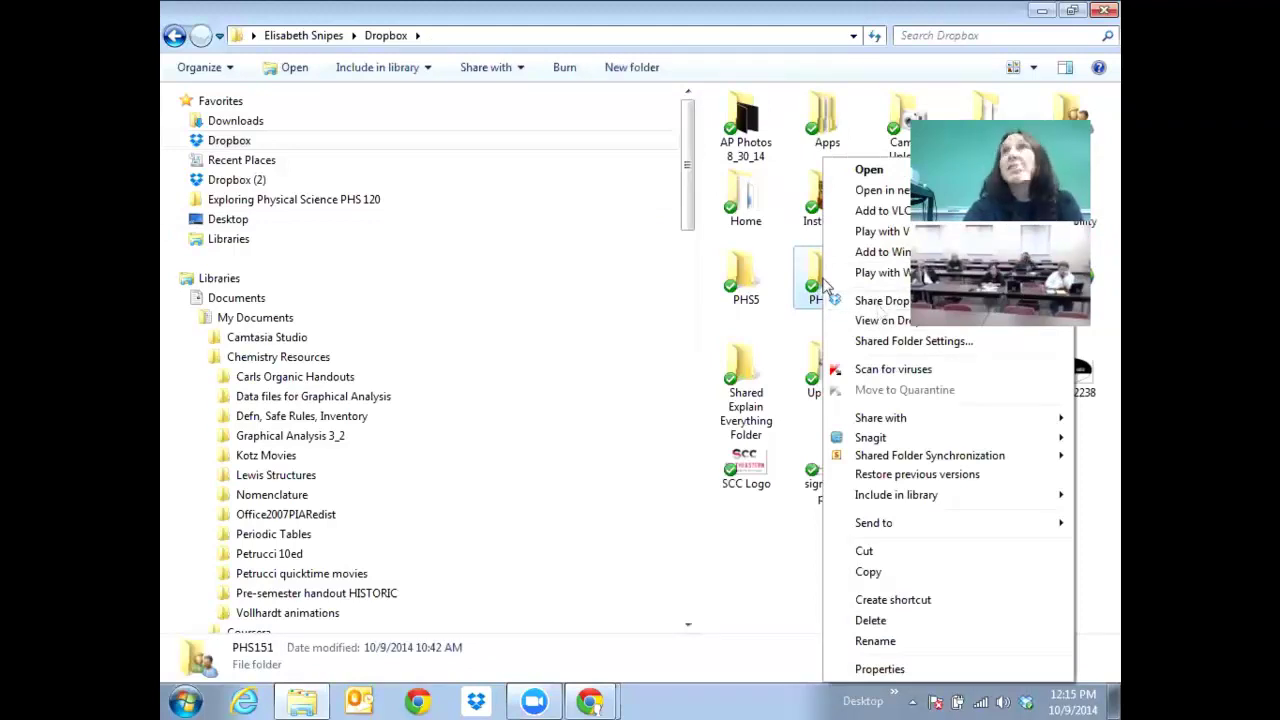
click(878, 312)
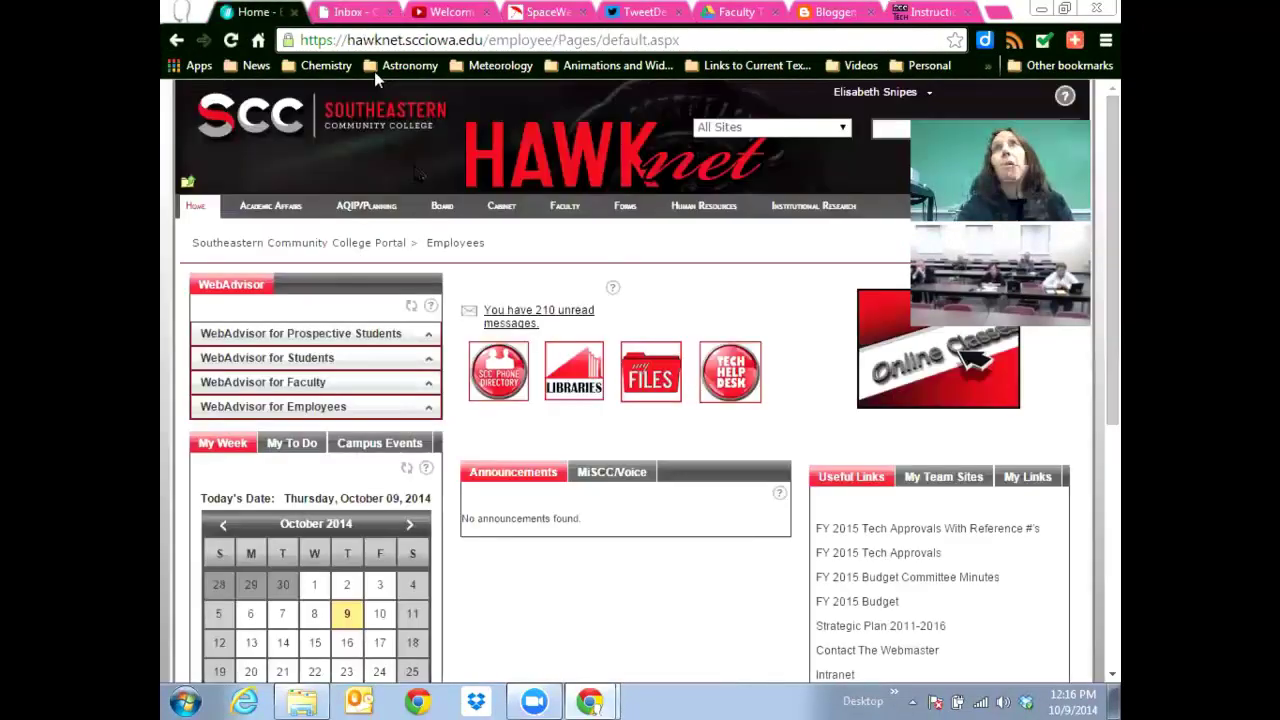
Switch from the HawkNet tab to the Outlook Web Access tab.
key(ctrl+Tab)
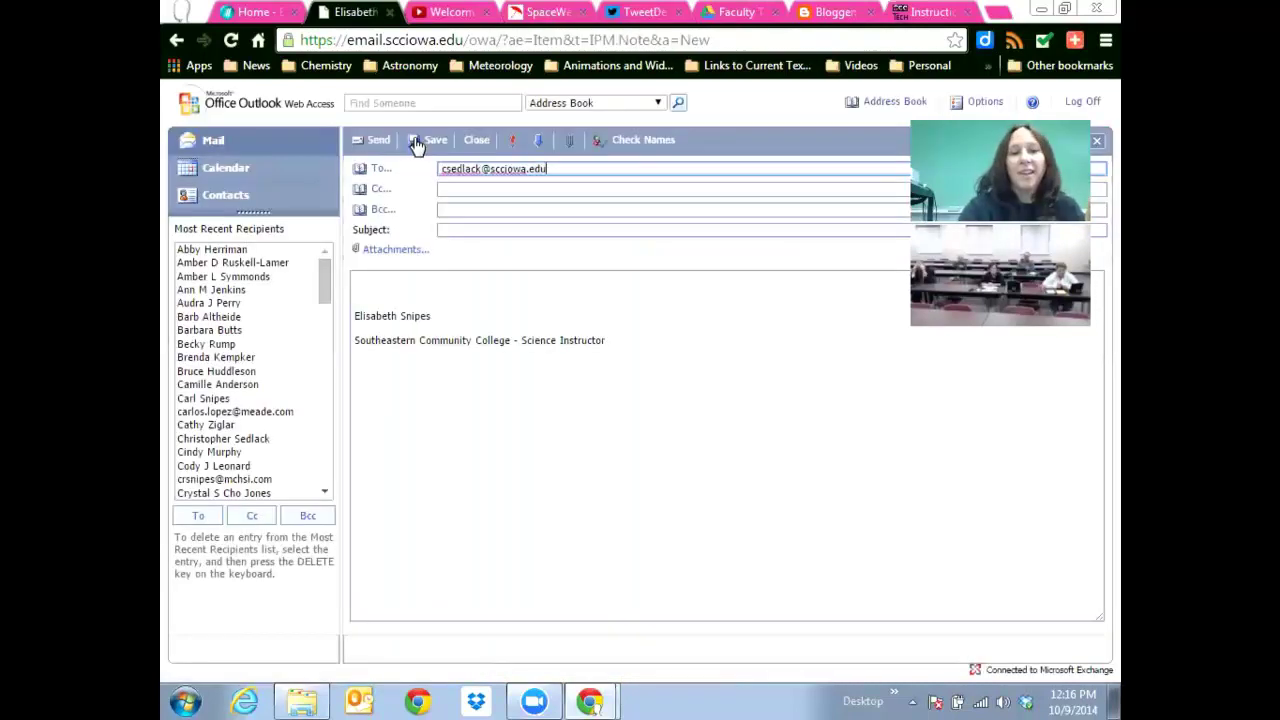
Enter the subject 'Test Link' and paste the Dropbox share link into the message body.
click(490, 229)
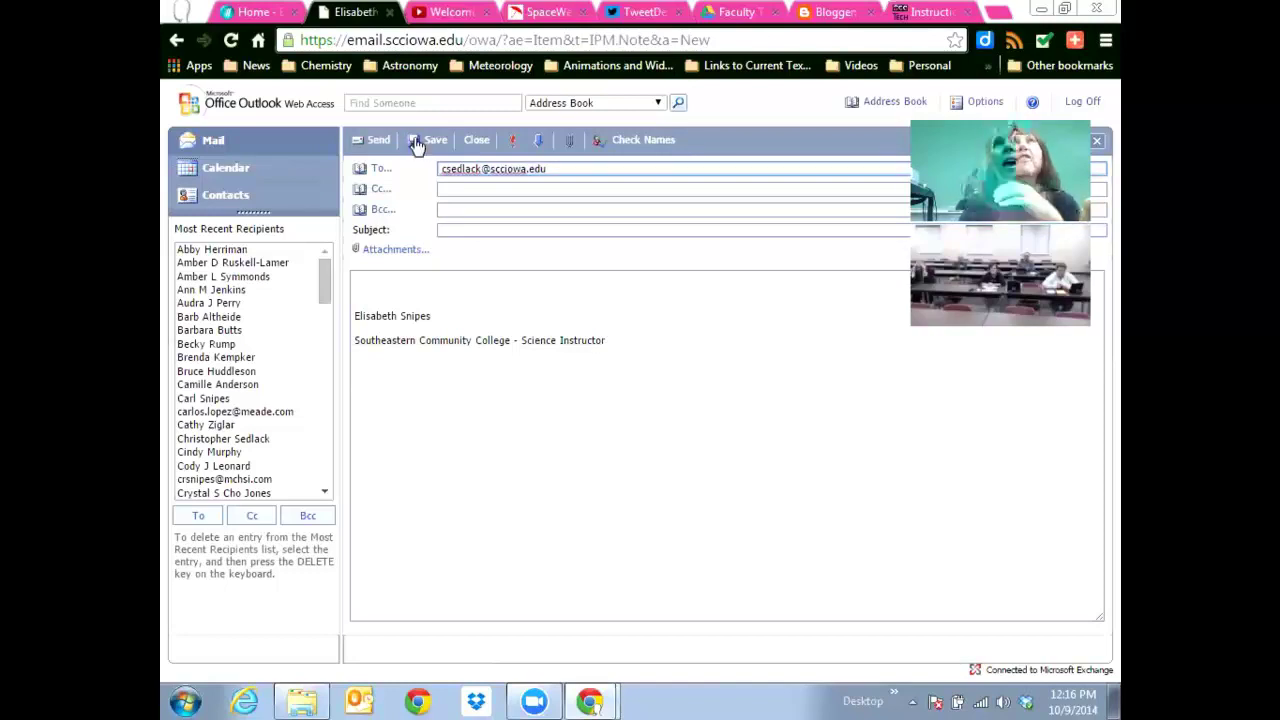
text(Test Link)
click(437, 280)
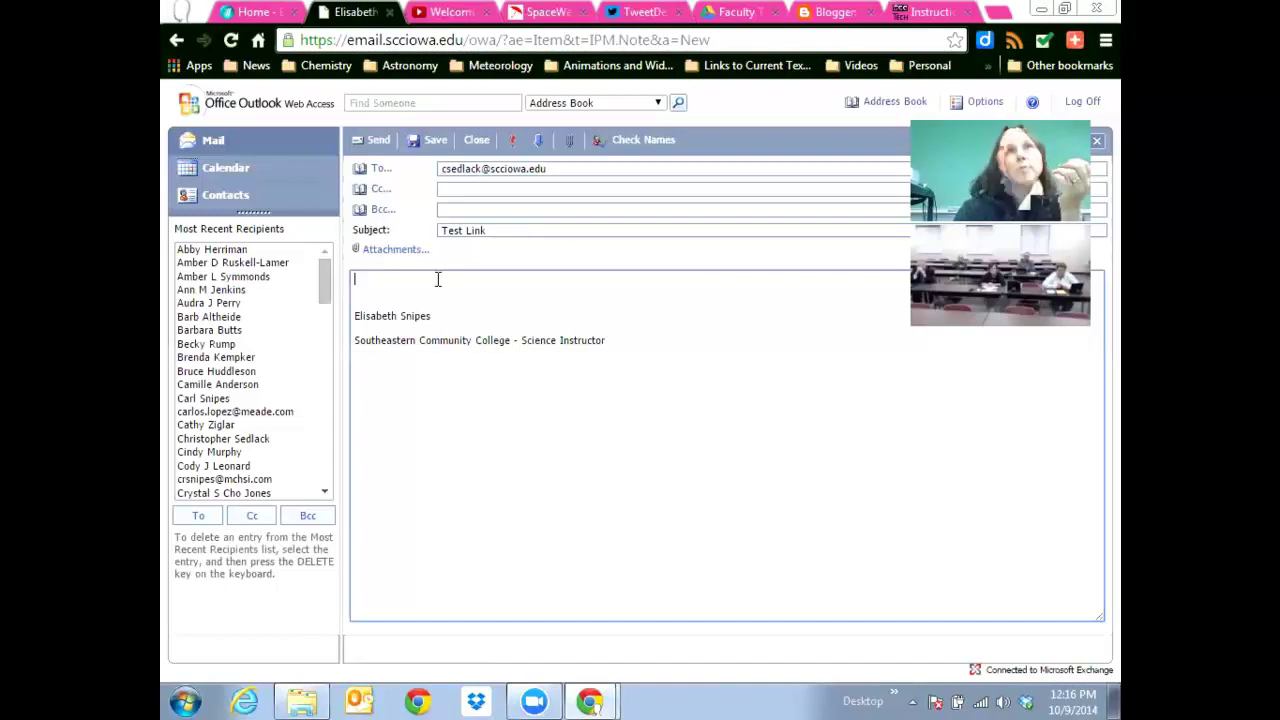
right_click(415, 281)
click(414, 290)
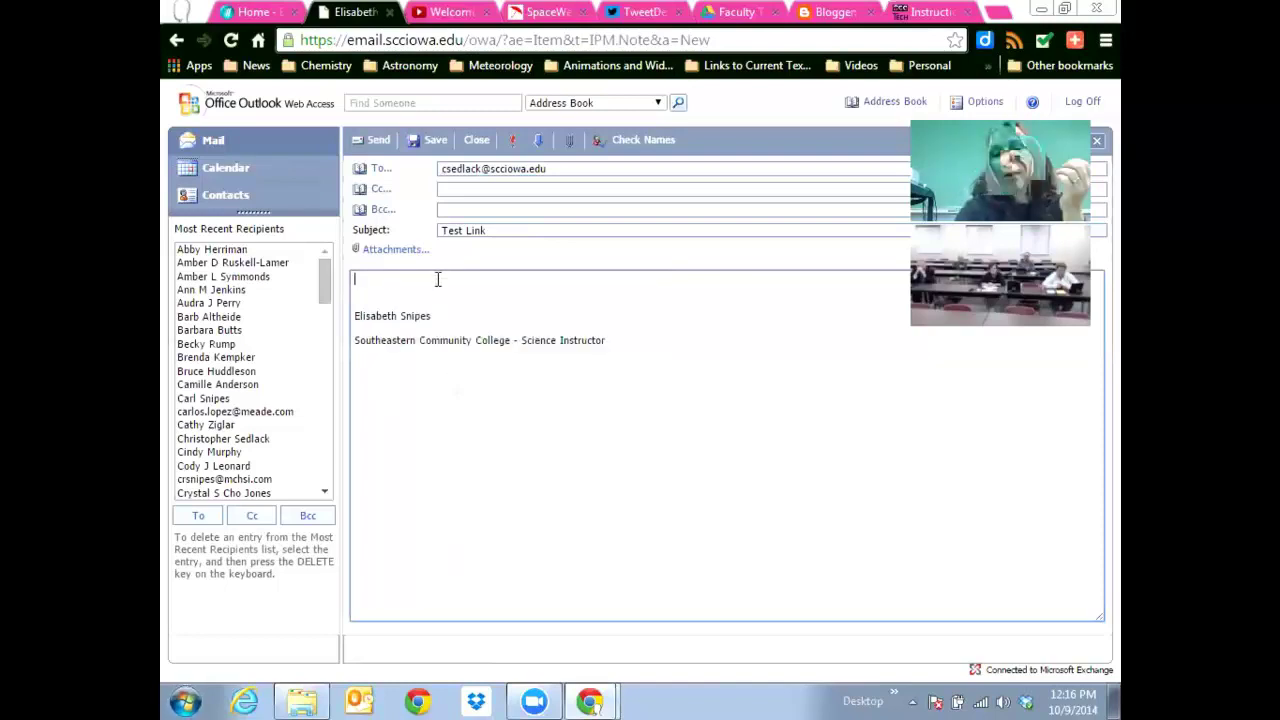
right_click(437, 279)
key(Escape)
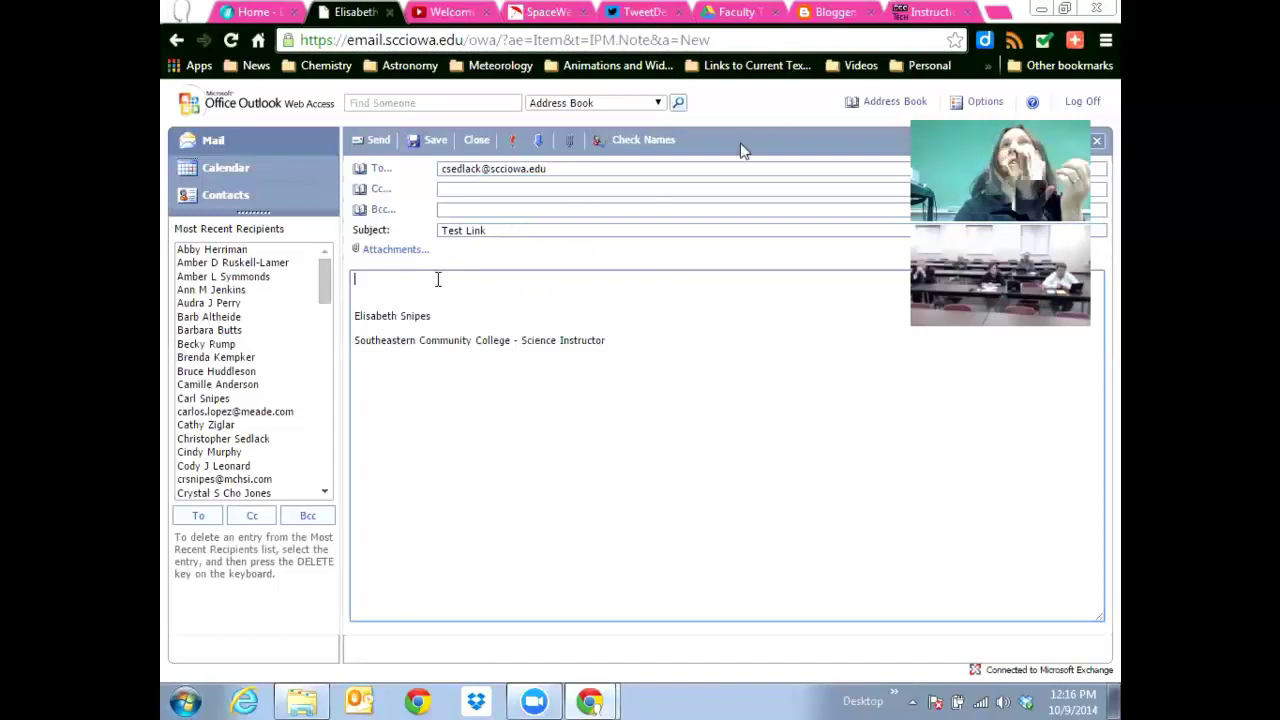
right_click(414, 280)
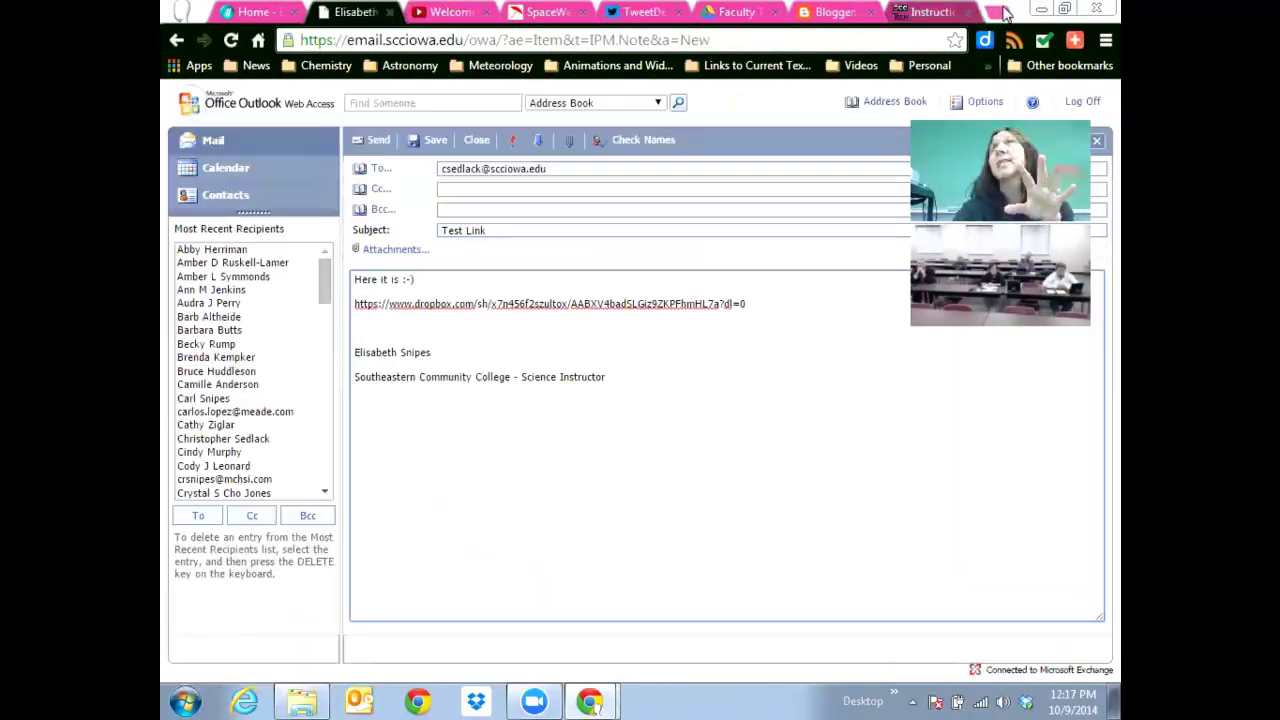
Paste the Dropbox link into a new browser tab, then close the extra tabs.
click(997, 12)
click(967, 12)
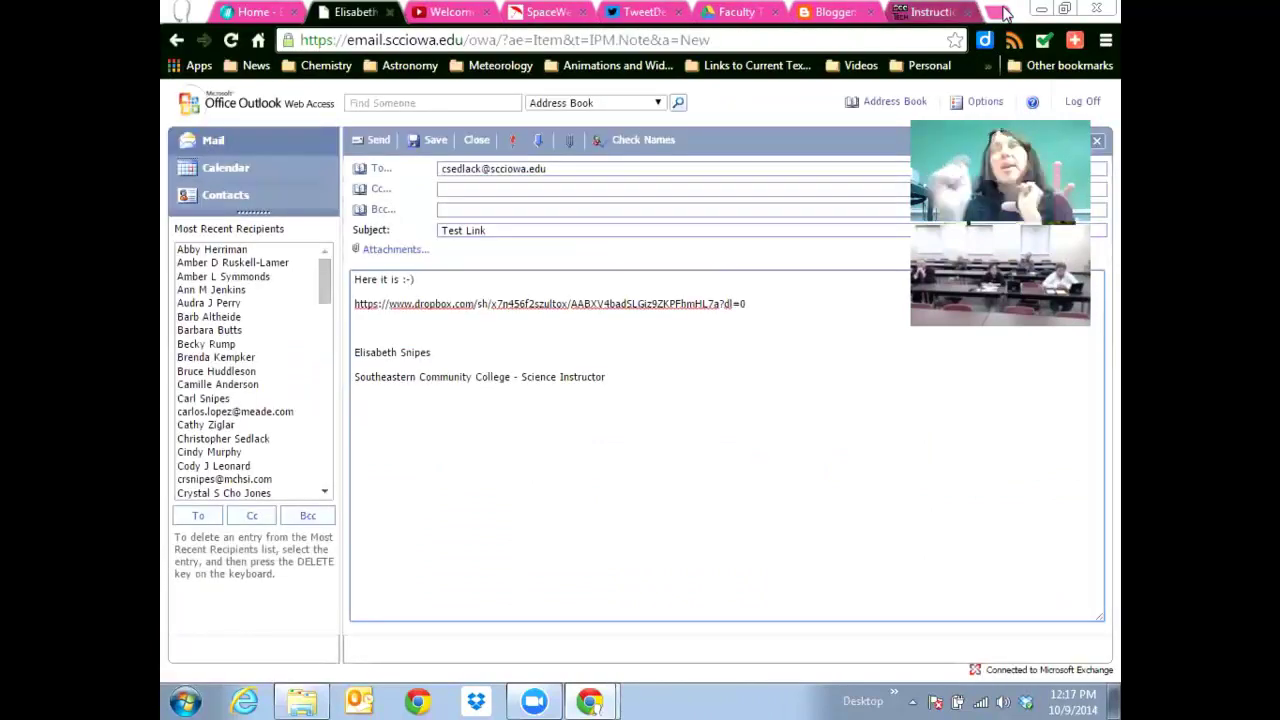
click(1002, 12)
key(ctrl+w)
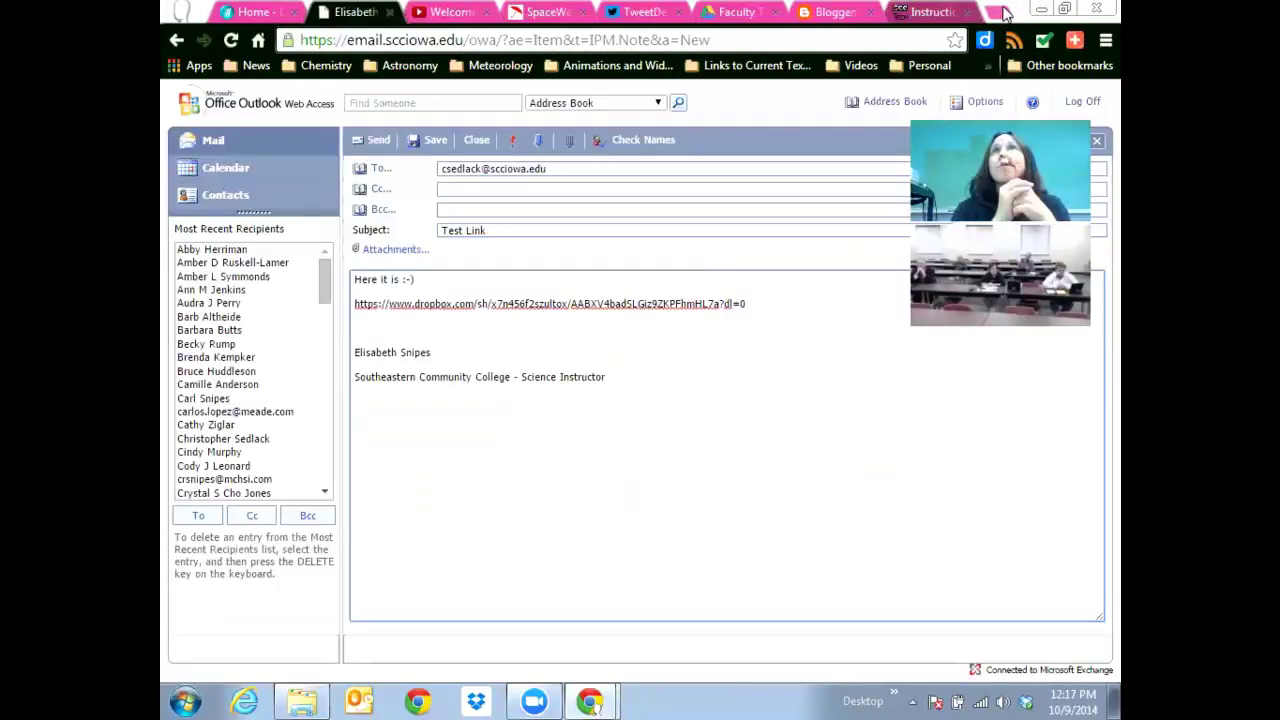
Load the copied Dropbox link in a new tab to show the PHS151 shared folder.
click(998, 11)
key(Return)
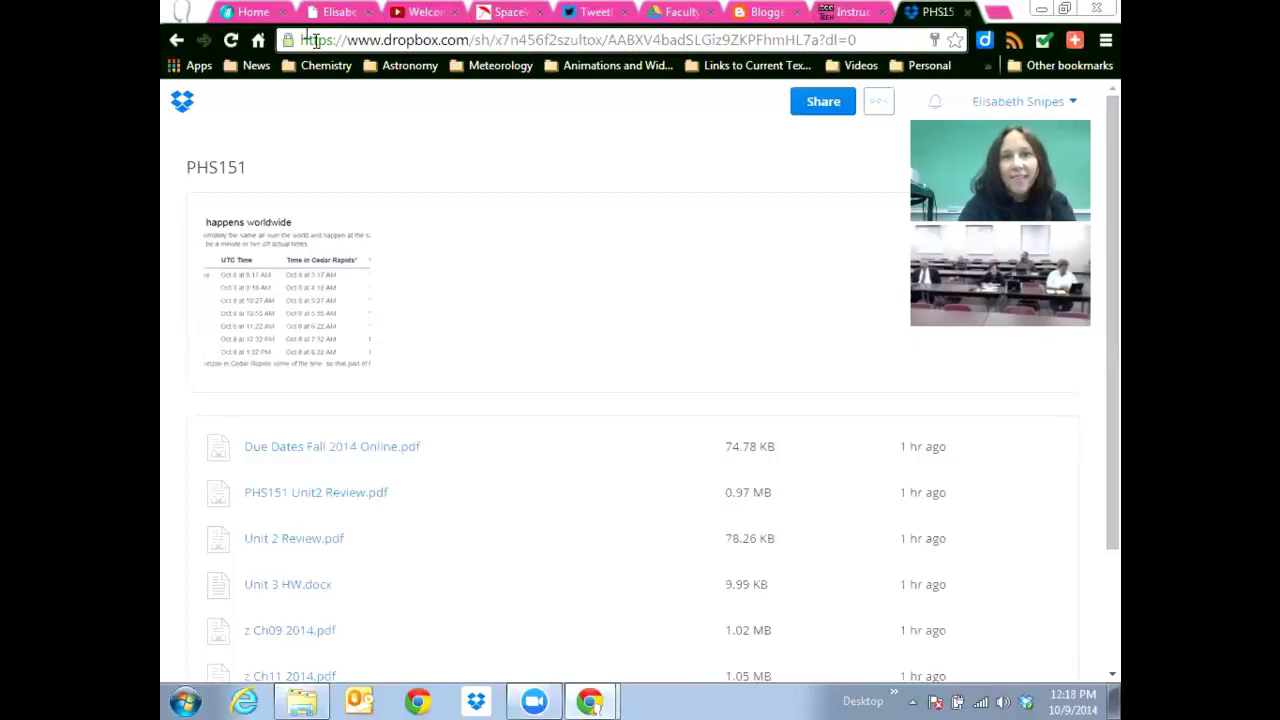
Return to the Test Link compose tab and send the message.
click(346, 14)
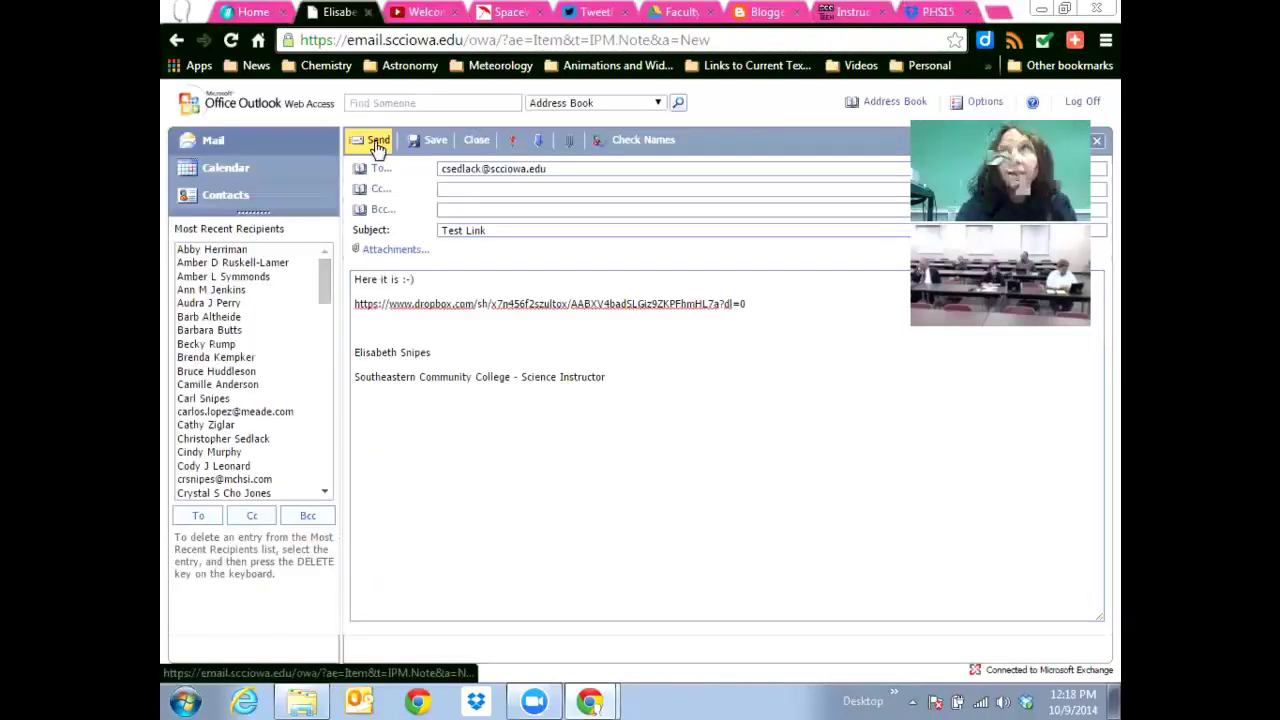
click(375, 142)
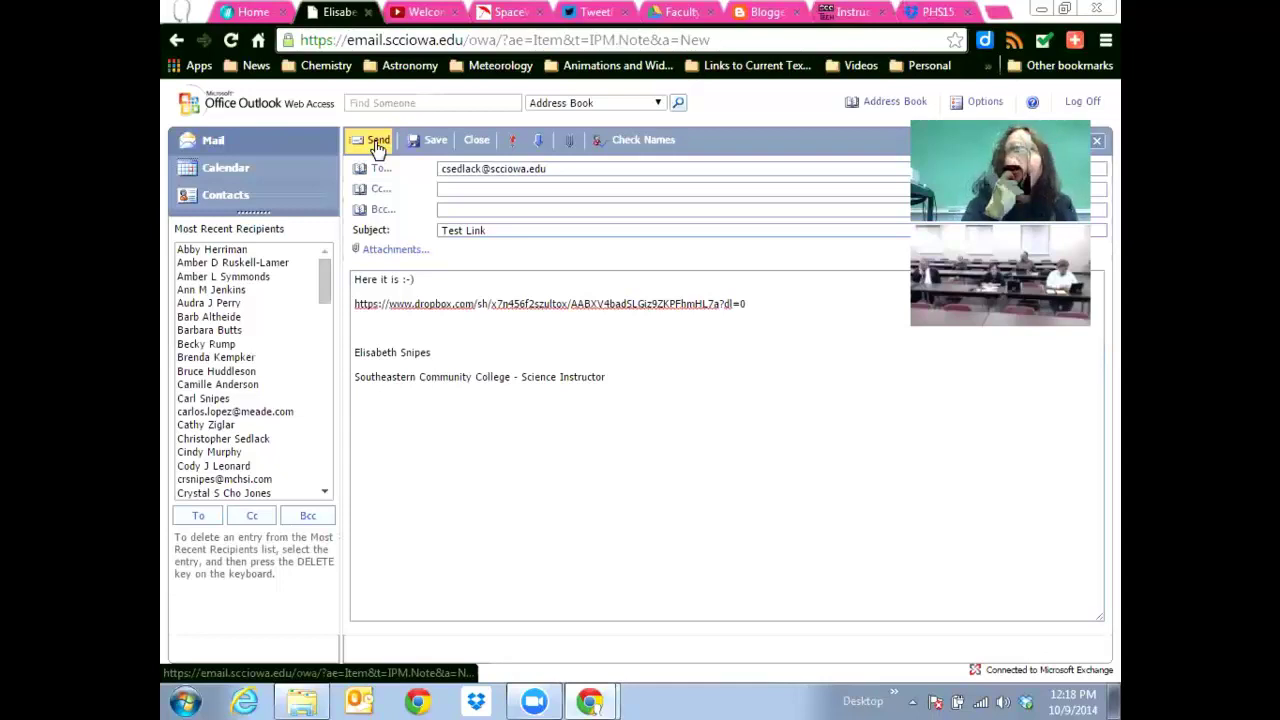
click(377, 143)
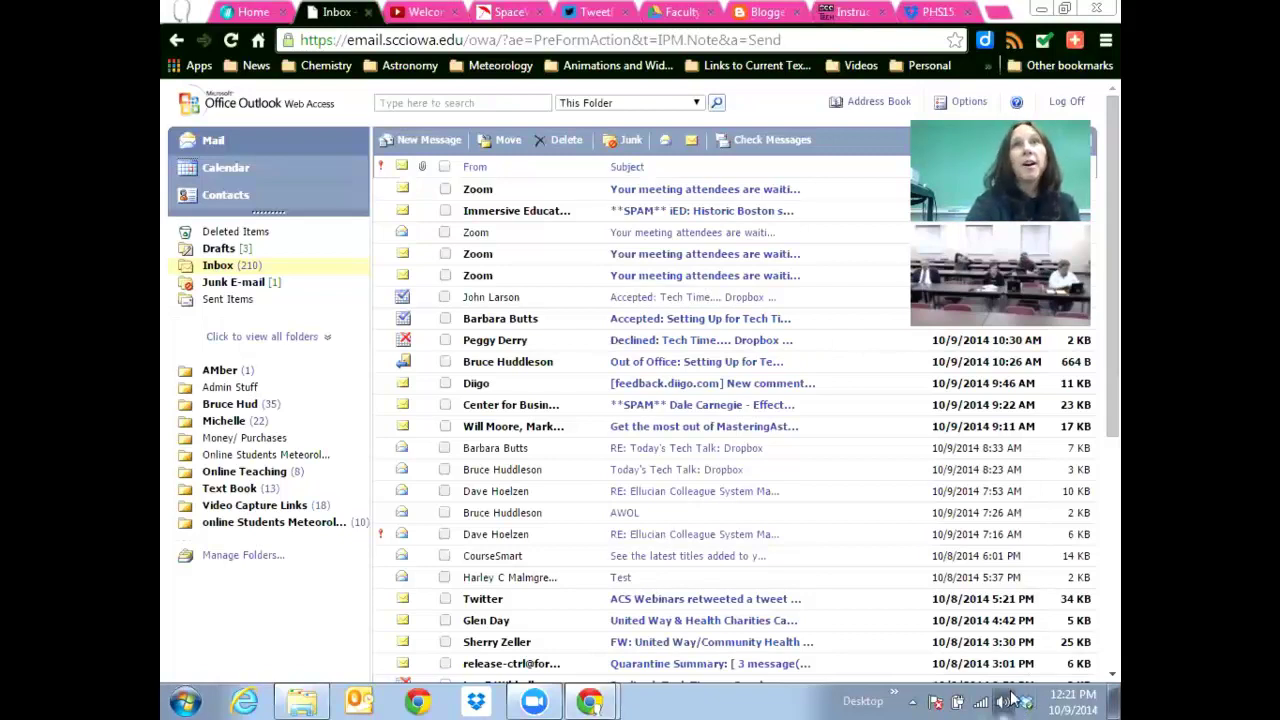
click(1004, 701)
Hide the volume control and bring up the Dropbox Apps folder window from the taskbar.
click(1004, 701)
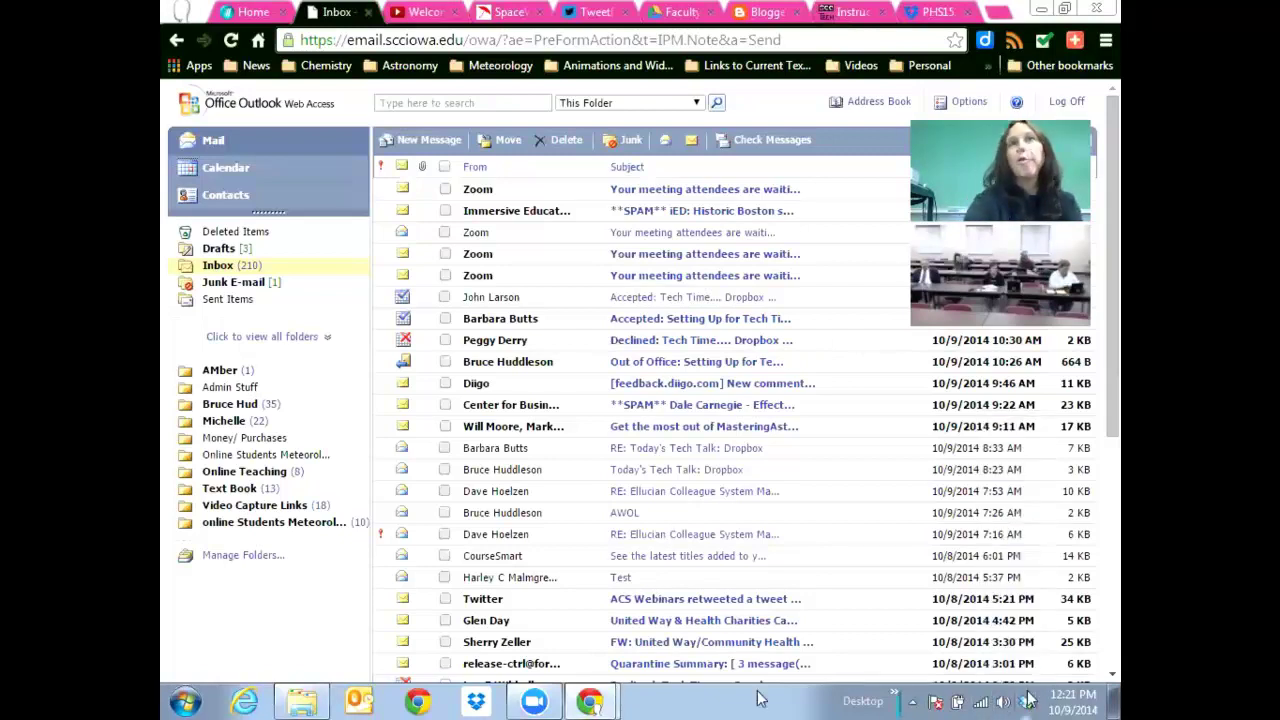
click(299, 700)
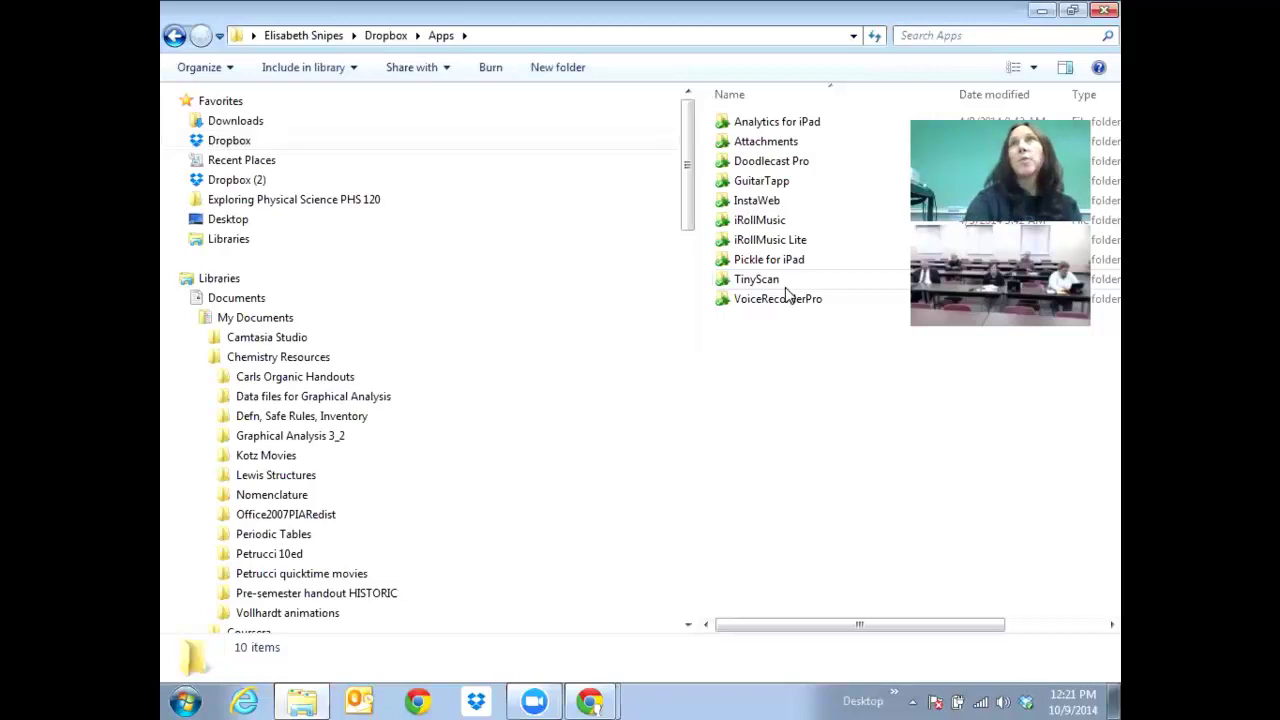
Open the TinyScan folder to list its 20 scanned PDFs.
double_click(786, 286)
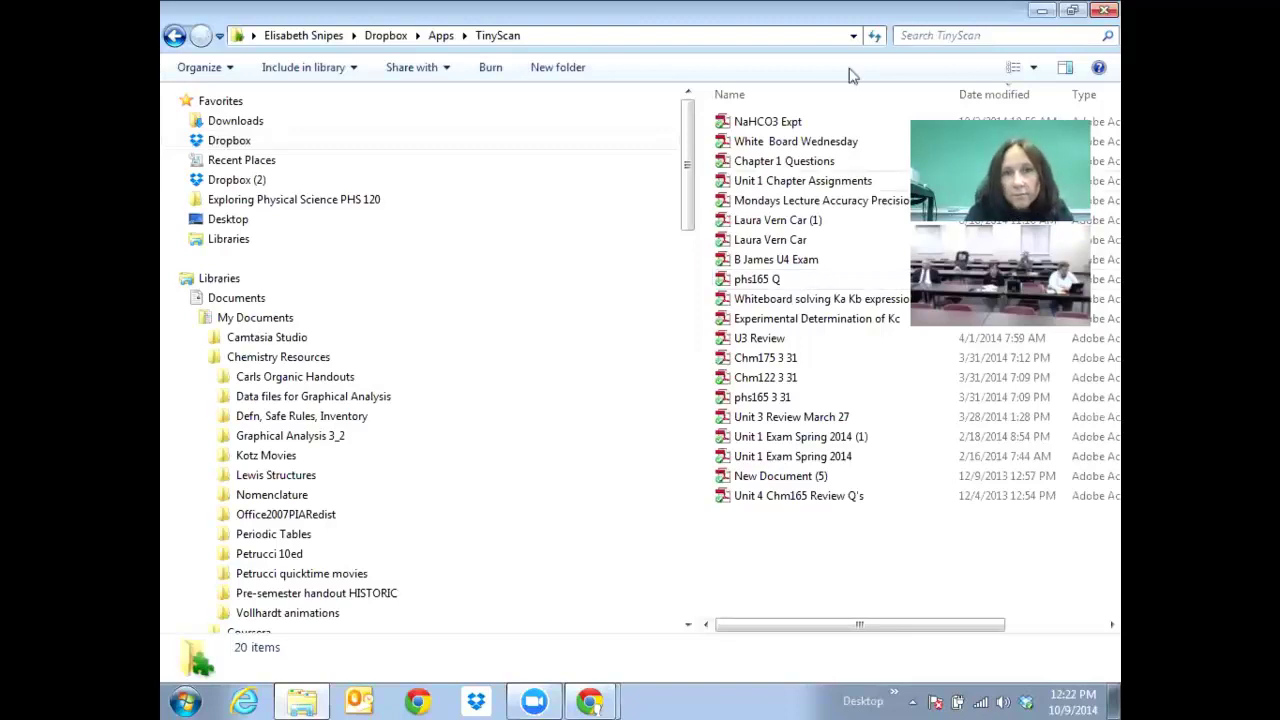
click(1037, 11)
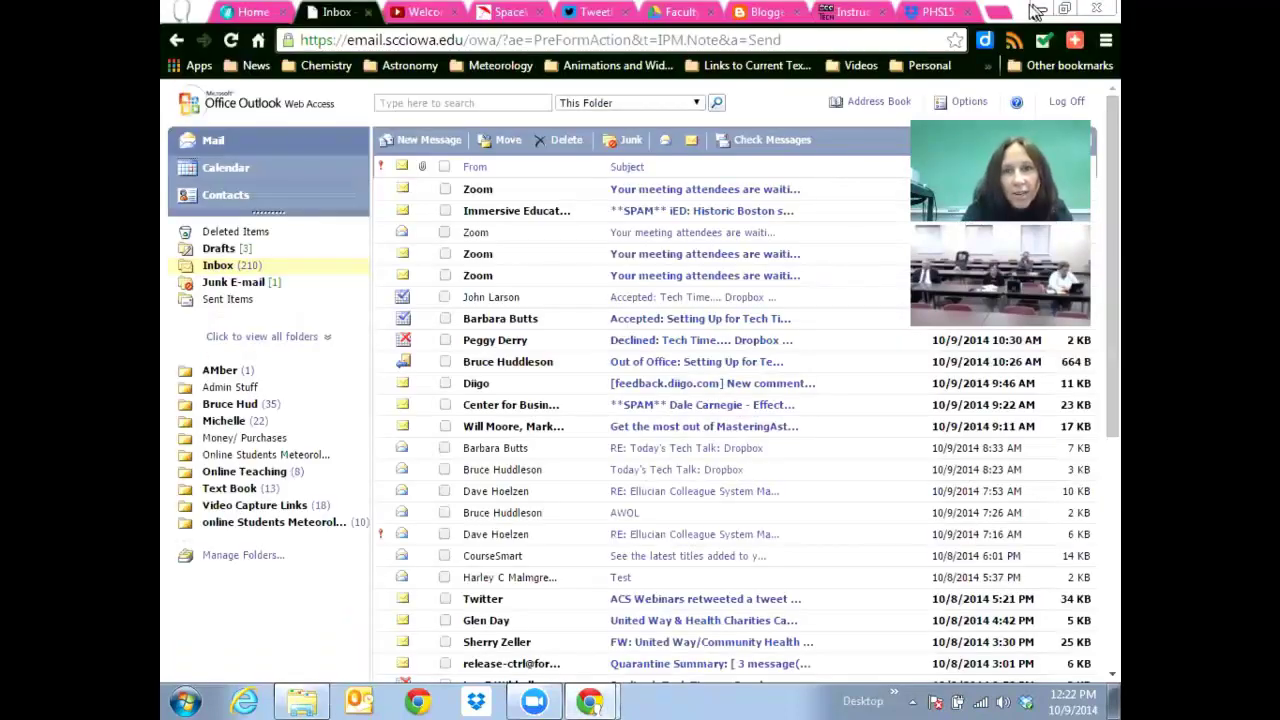
click(1040, 10)
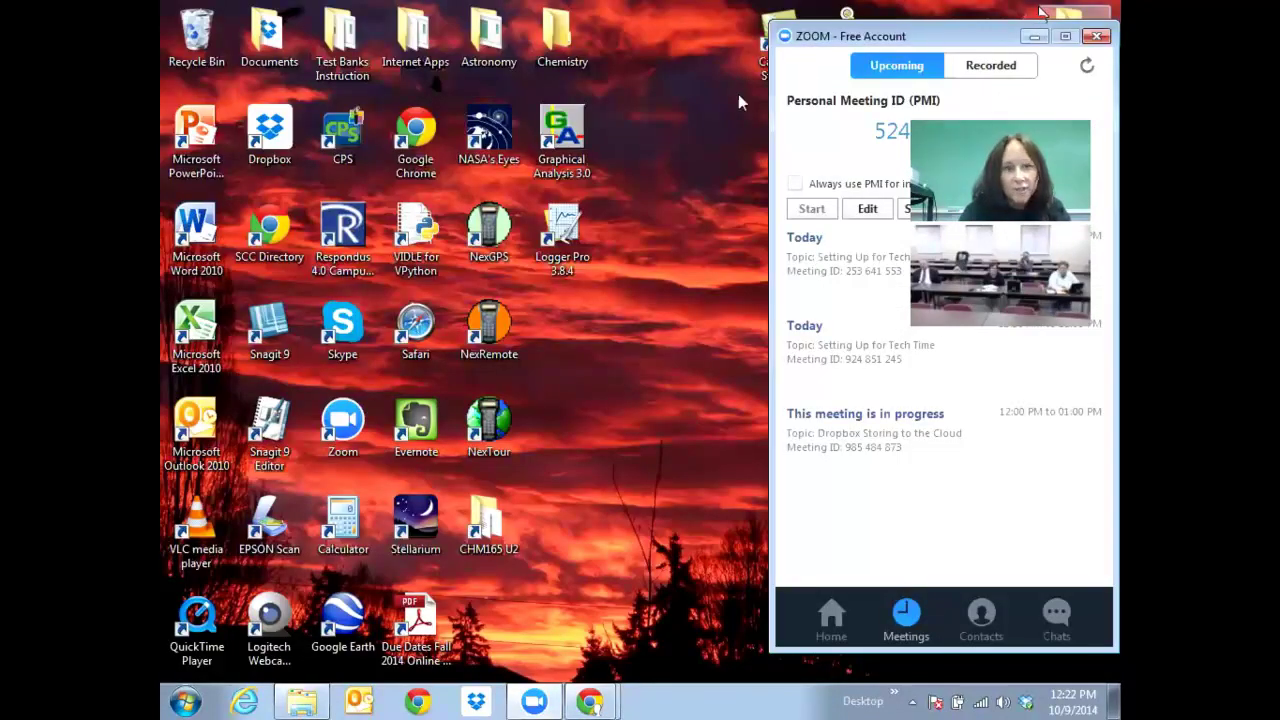
click(197, 690)
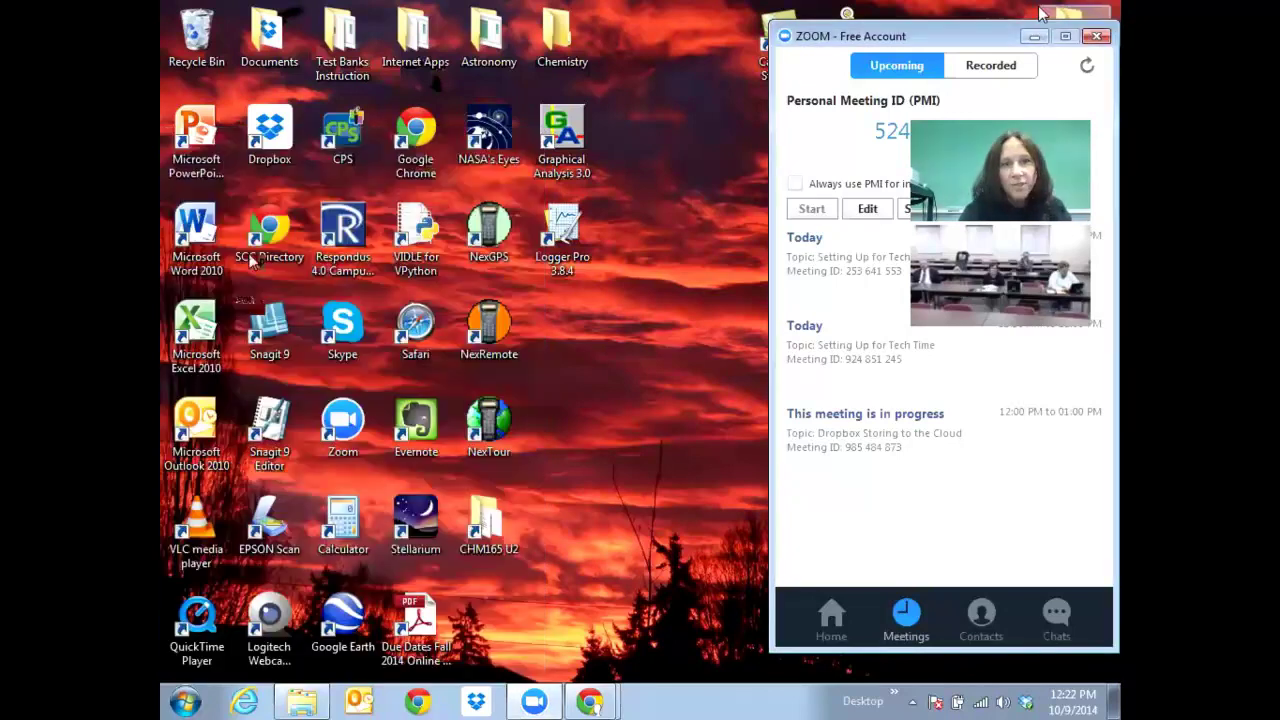
key(Escape)
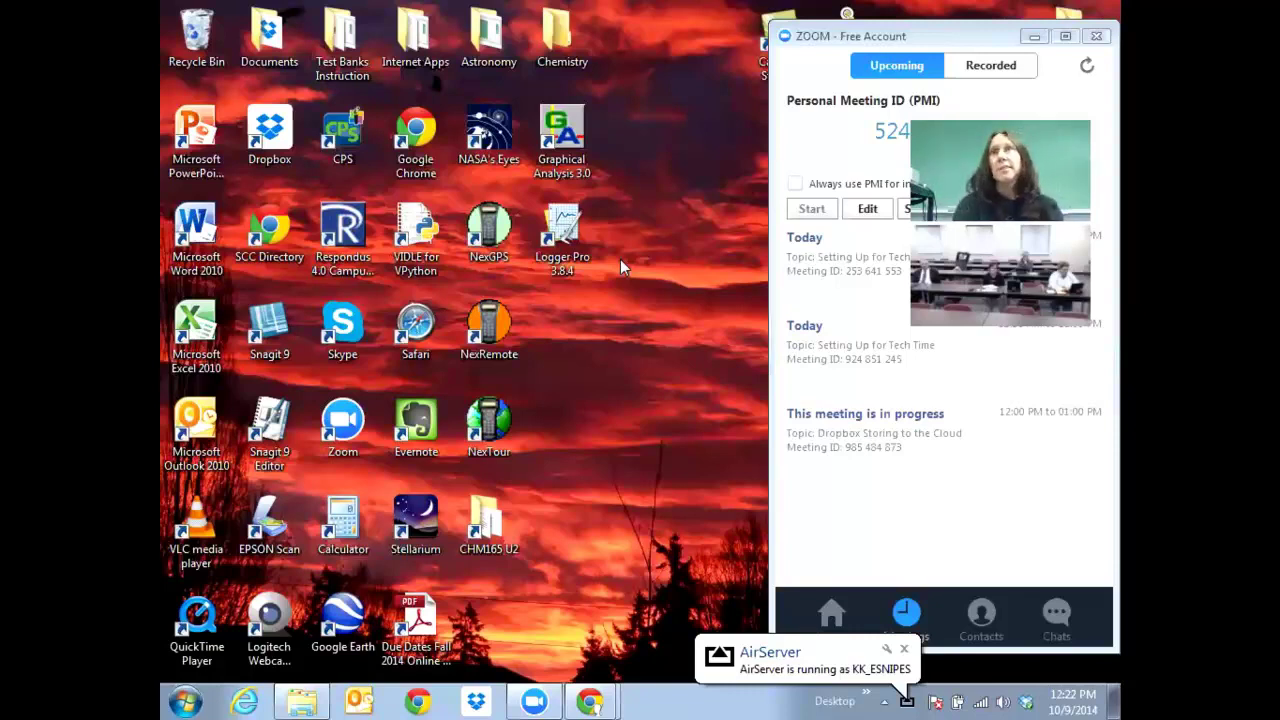
mouse_move(871, 449)
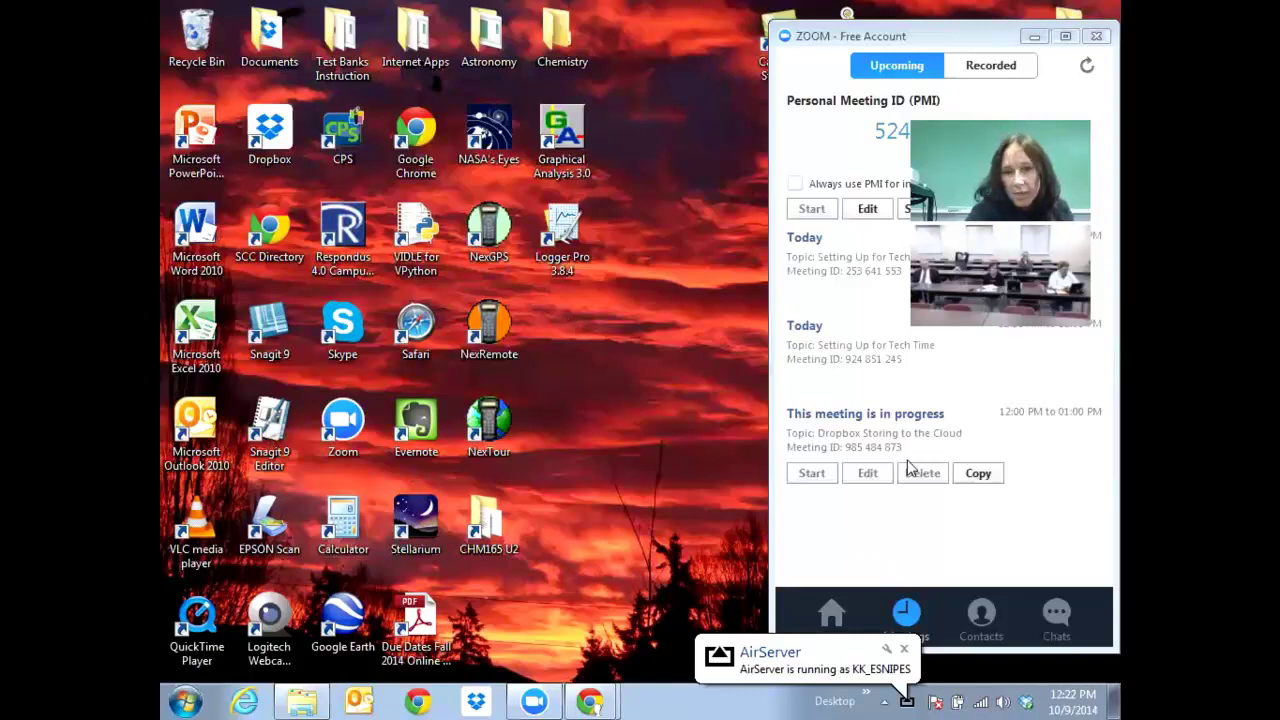
Launch AirServer from the Start menu's recent programs.
click(185, 701)
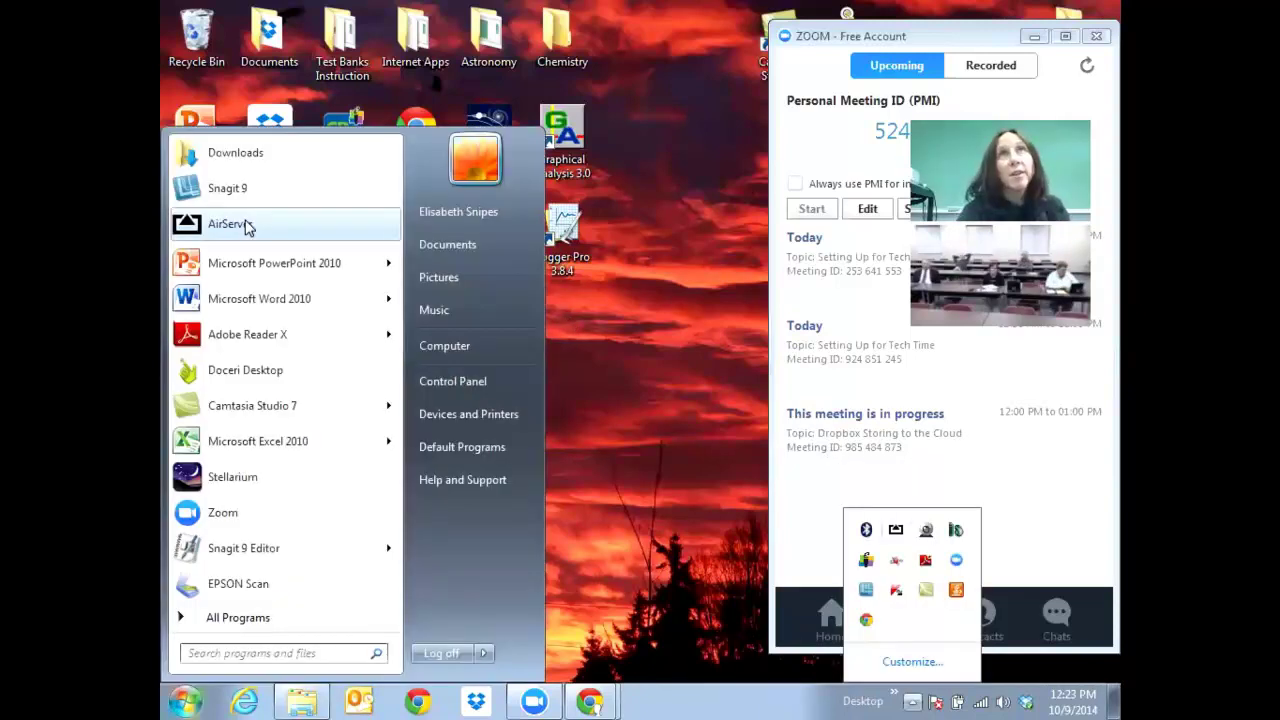
click(249, 226)
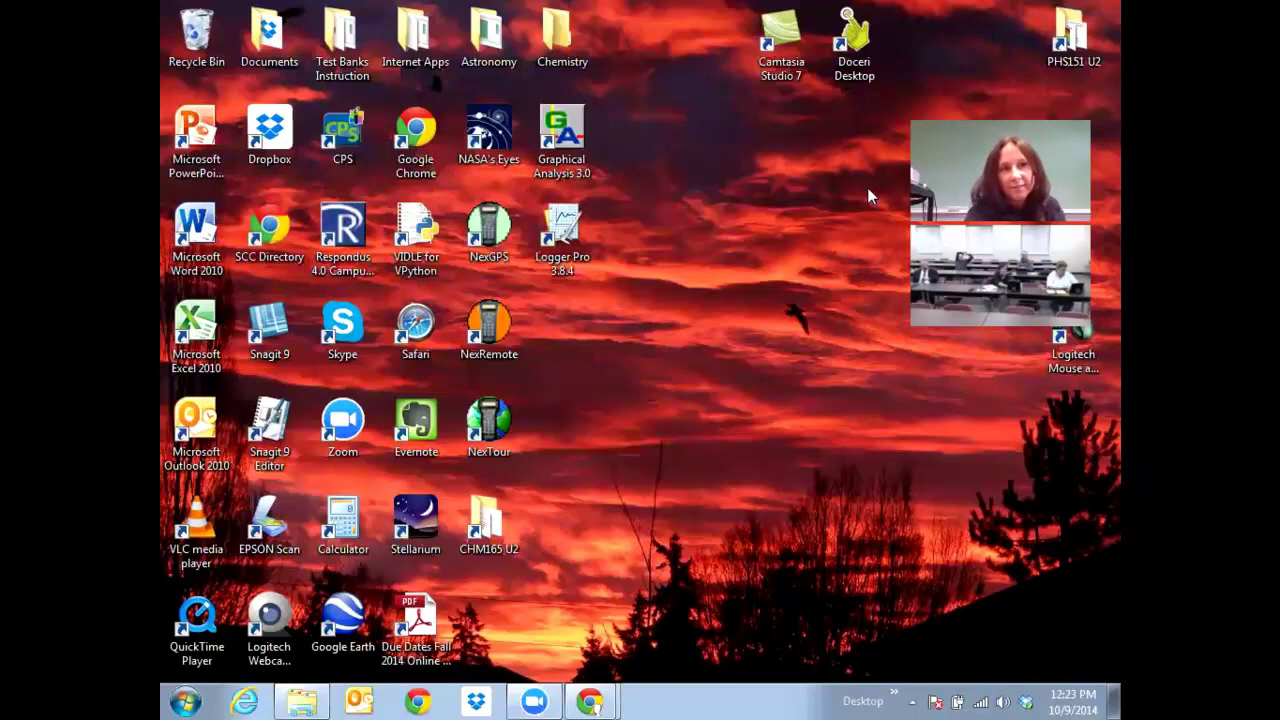
Show the hidden tray icons and look at AirServer's right-click options menu, then dismiss it.
click(912, 699)
right_click(895, 562)
click(972, 474)
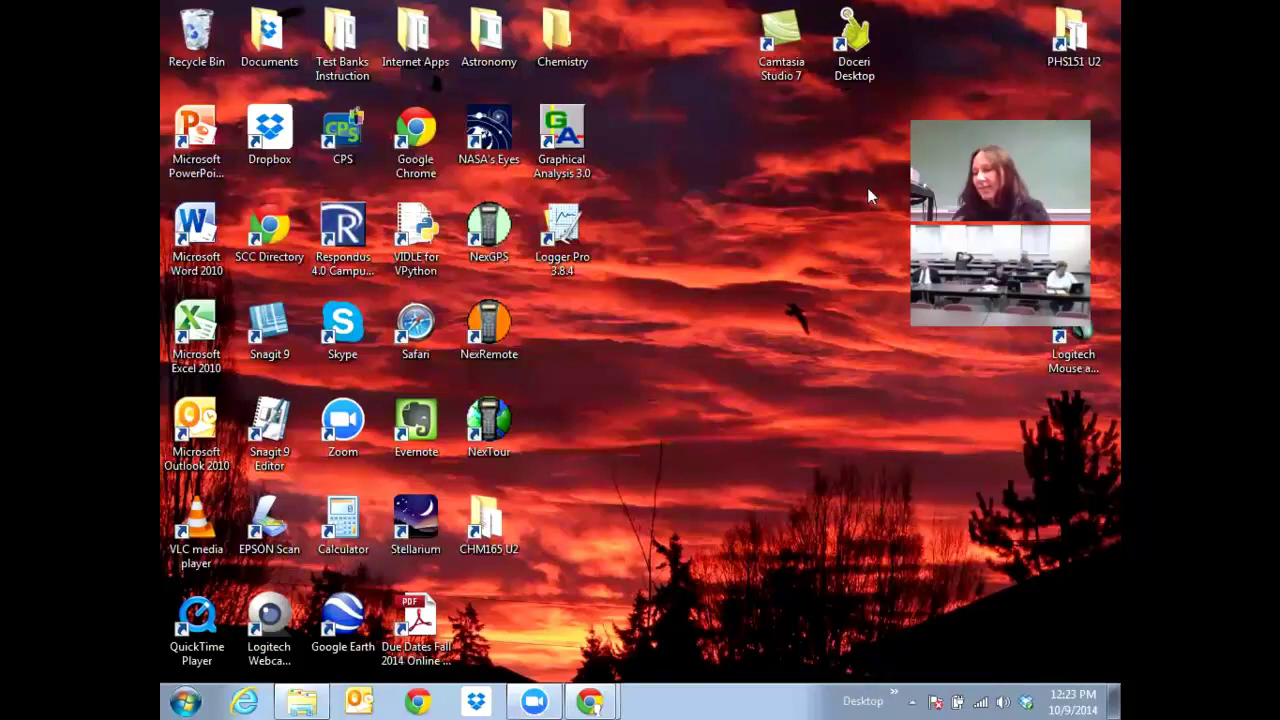
Check the open Chrome windows and hidden tray icons, then bring up the Start menu.
click(185, 700)
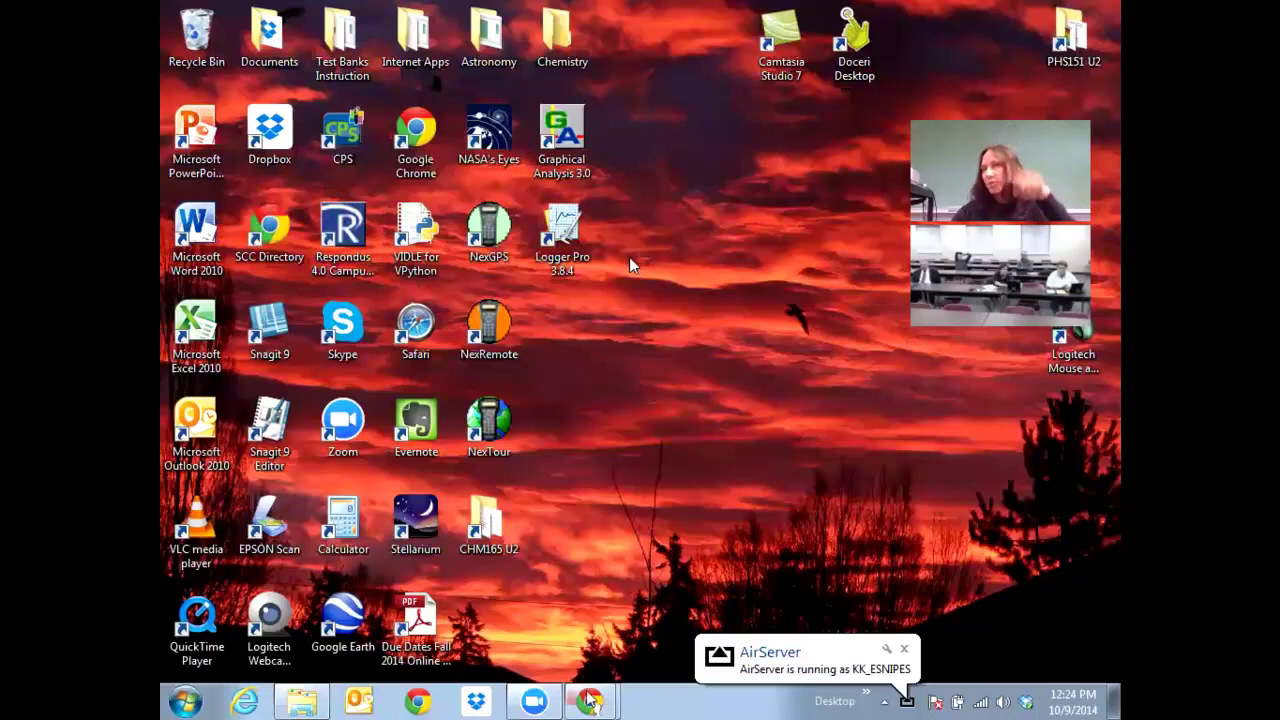
click(590, 700)
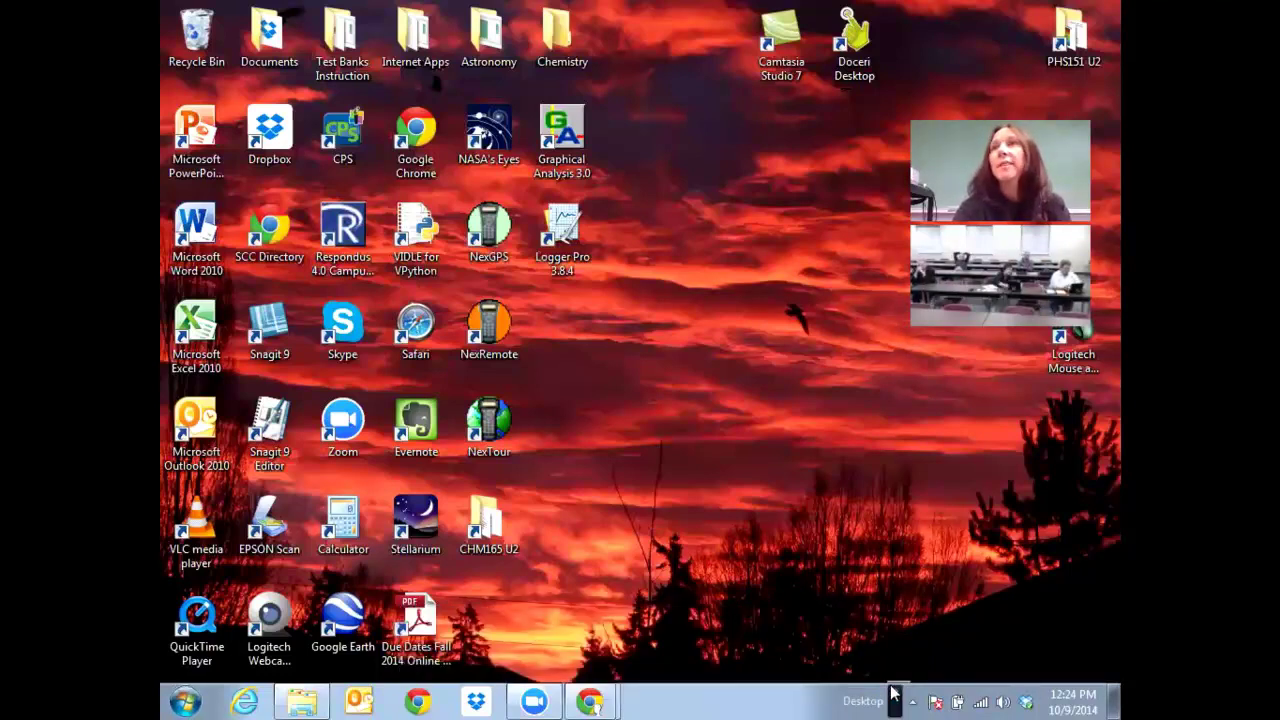
click(912, 700)
click(912, 700)
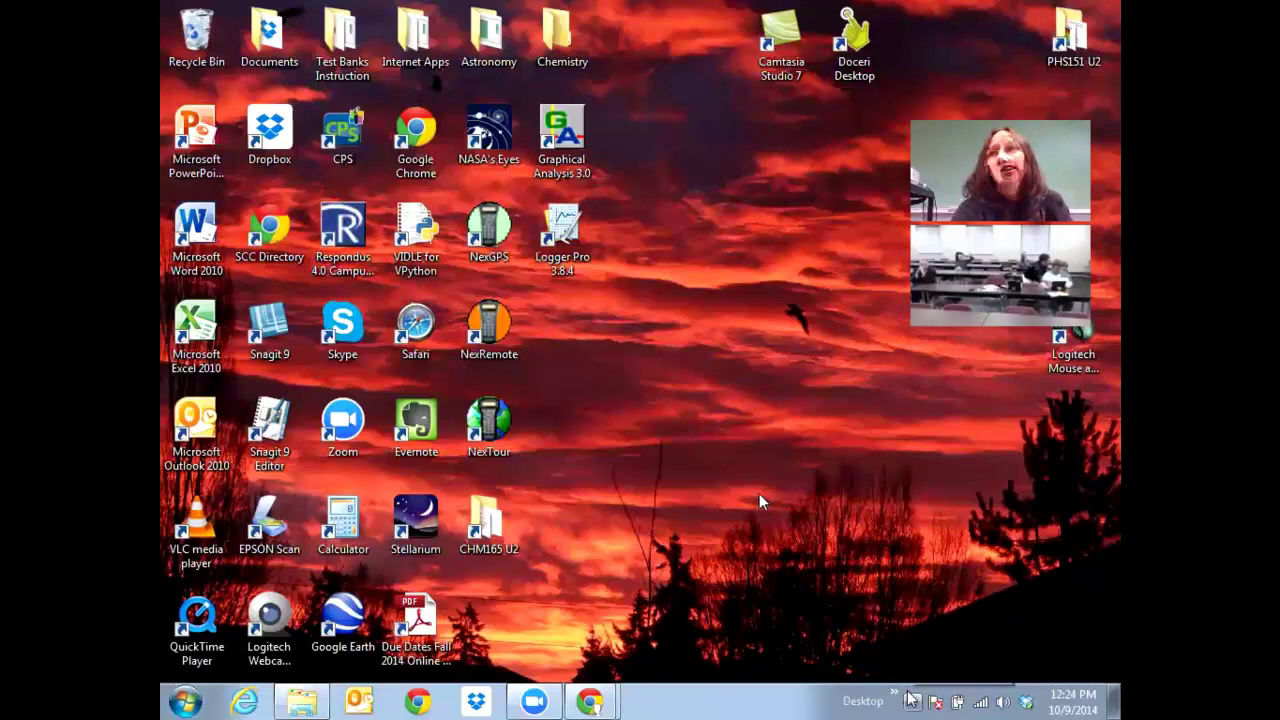
click(912, 700)
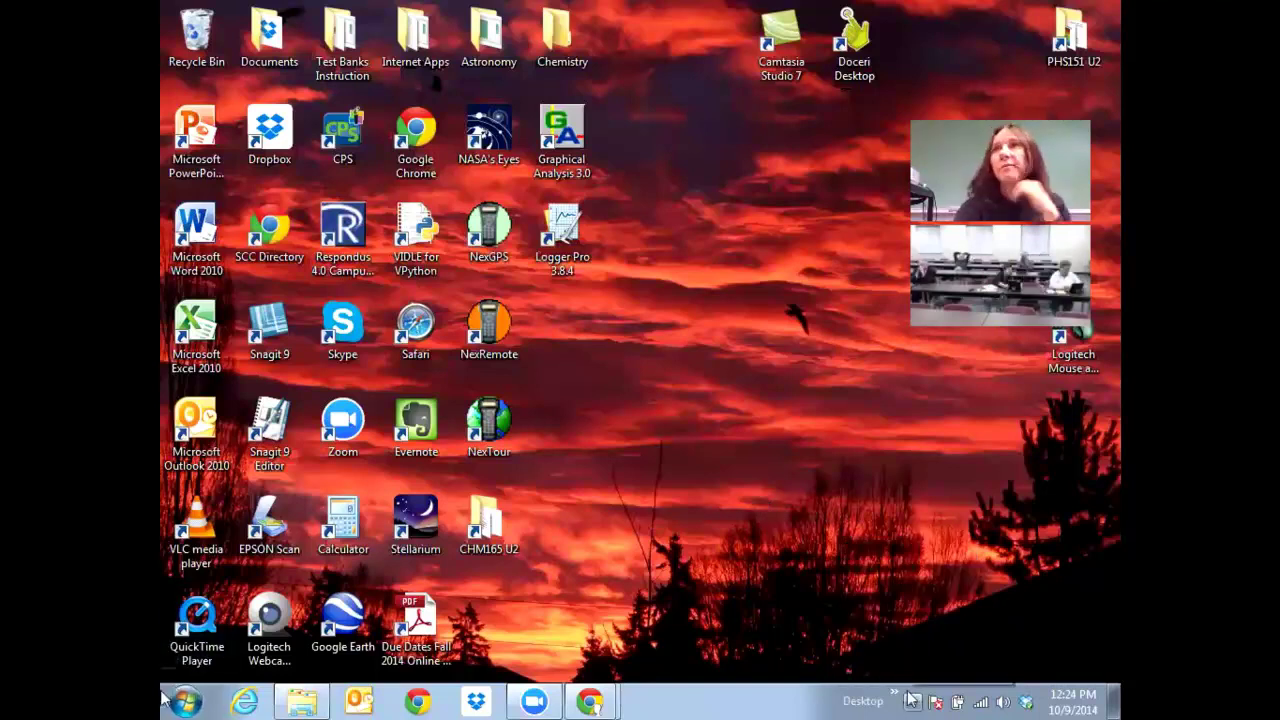
click(183, 700)
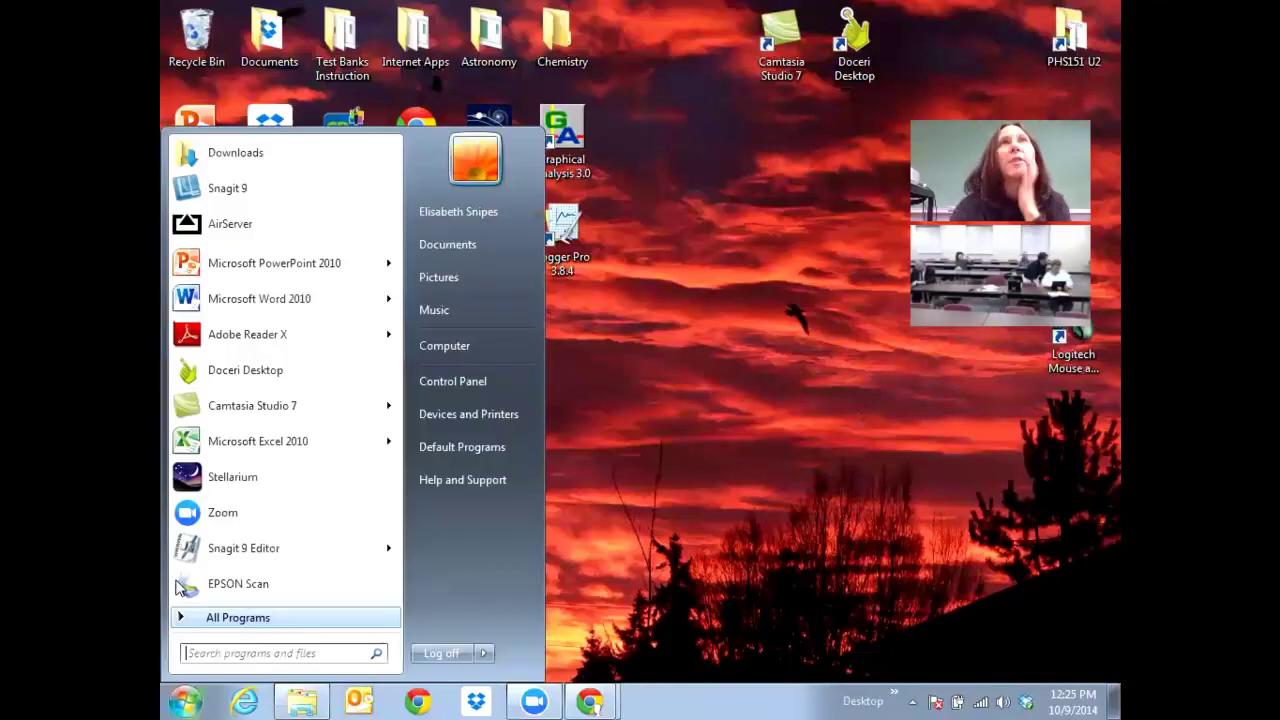
Dismiss the Start menu by clicking the empty desktop.
click(854, 416)
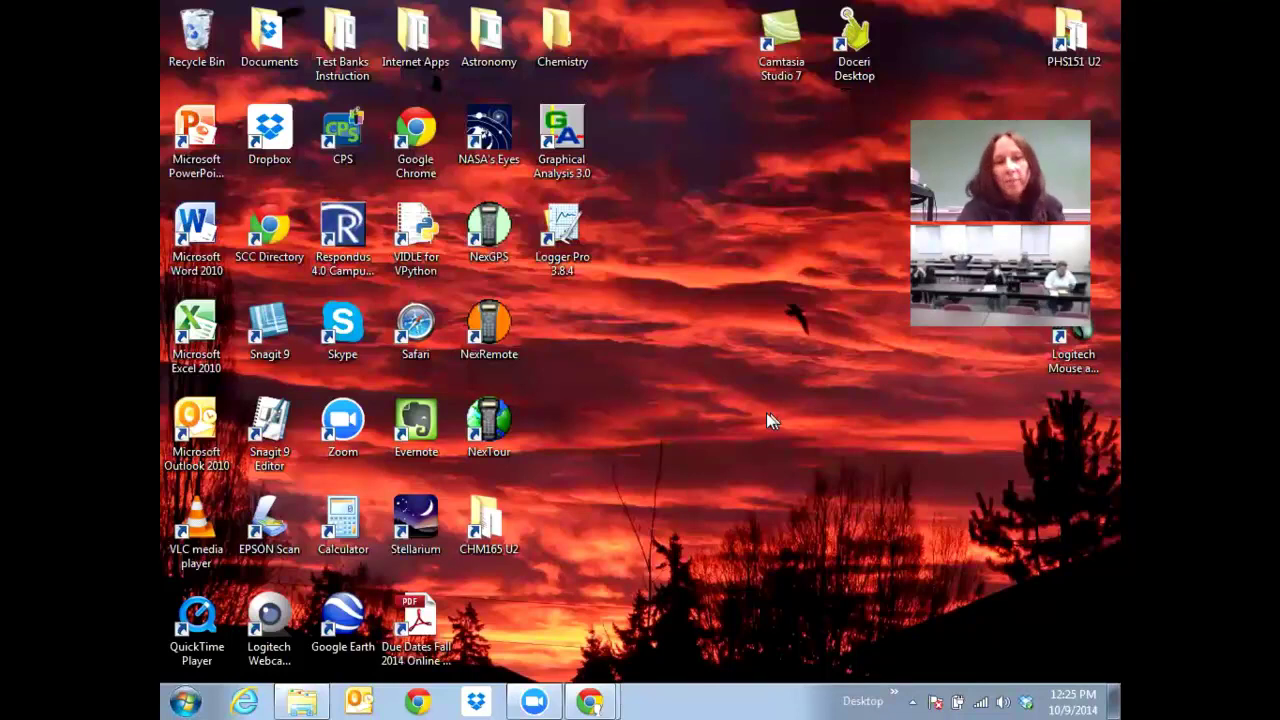
Bring the Explorer window showing the Dropbox Apps/TinyScan folder to the front.
click(305, 700)
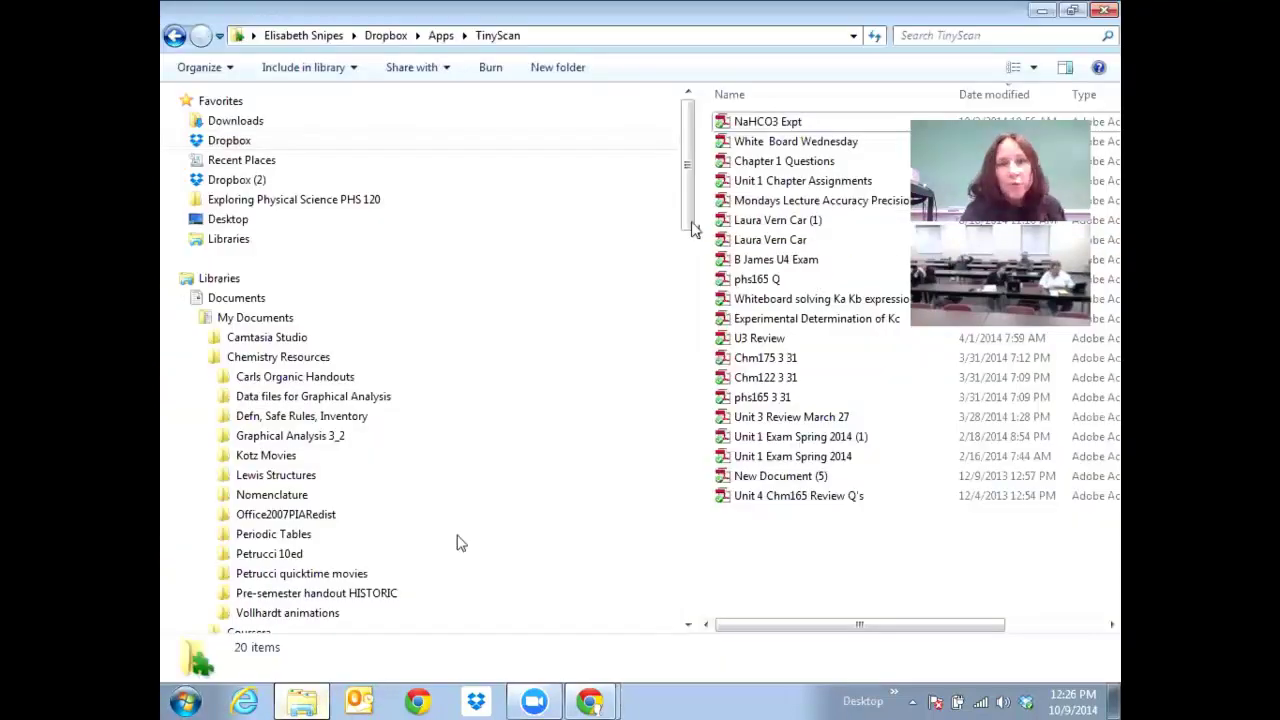